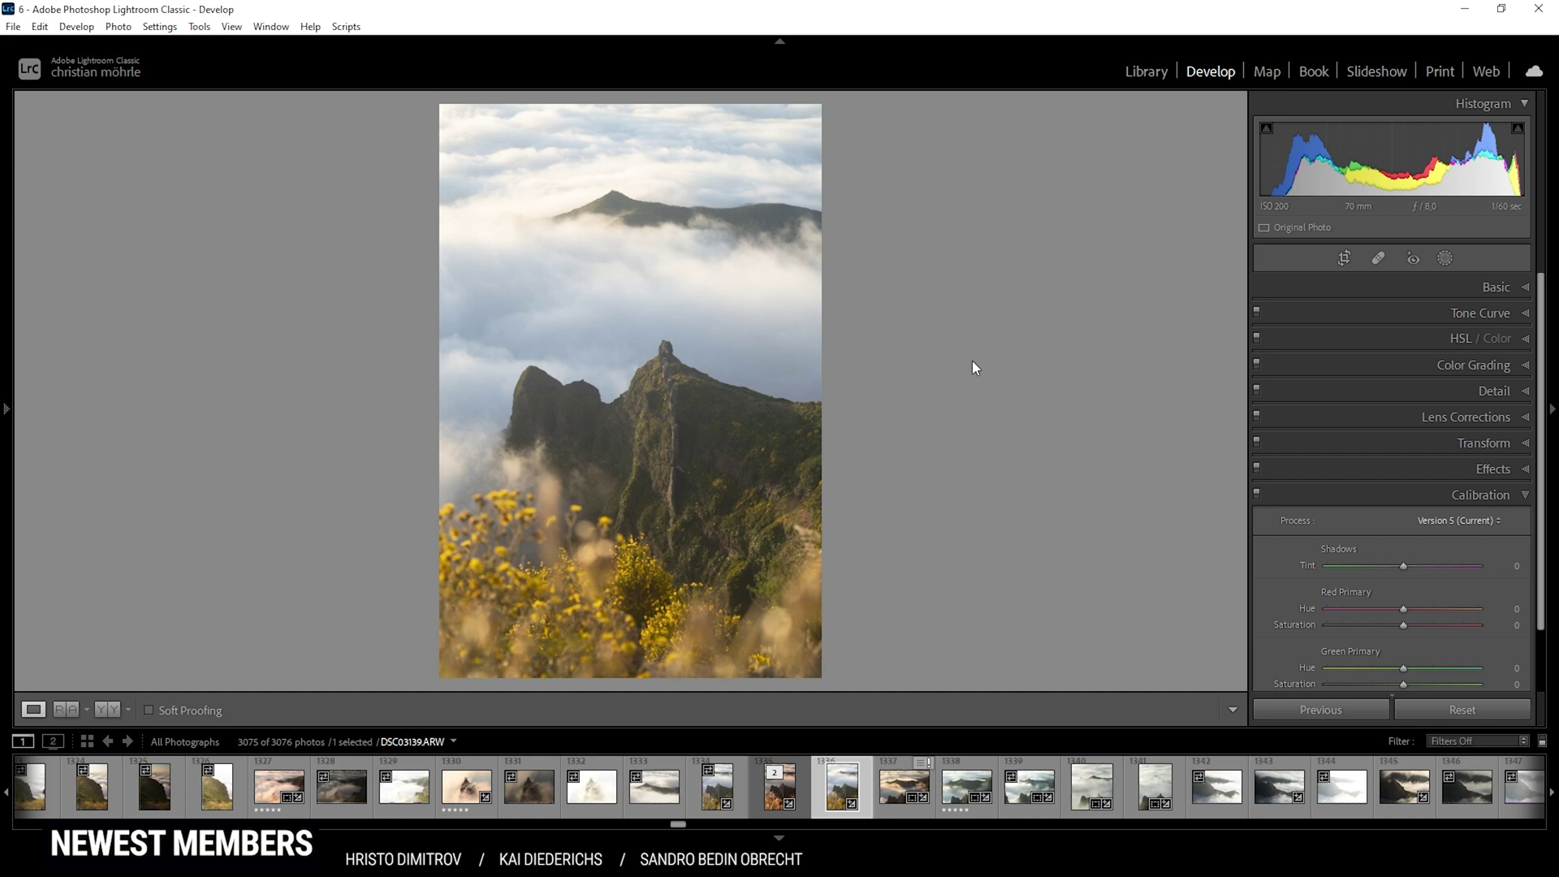
Step: Switch the photo to the Adobe Neutral profile and warm the white balance to Temp 7668
left_click(1523, 289)
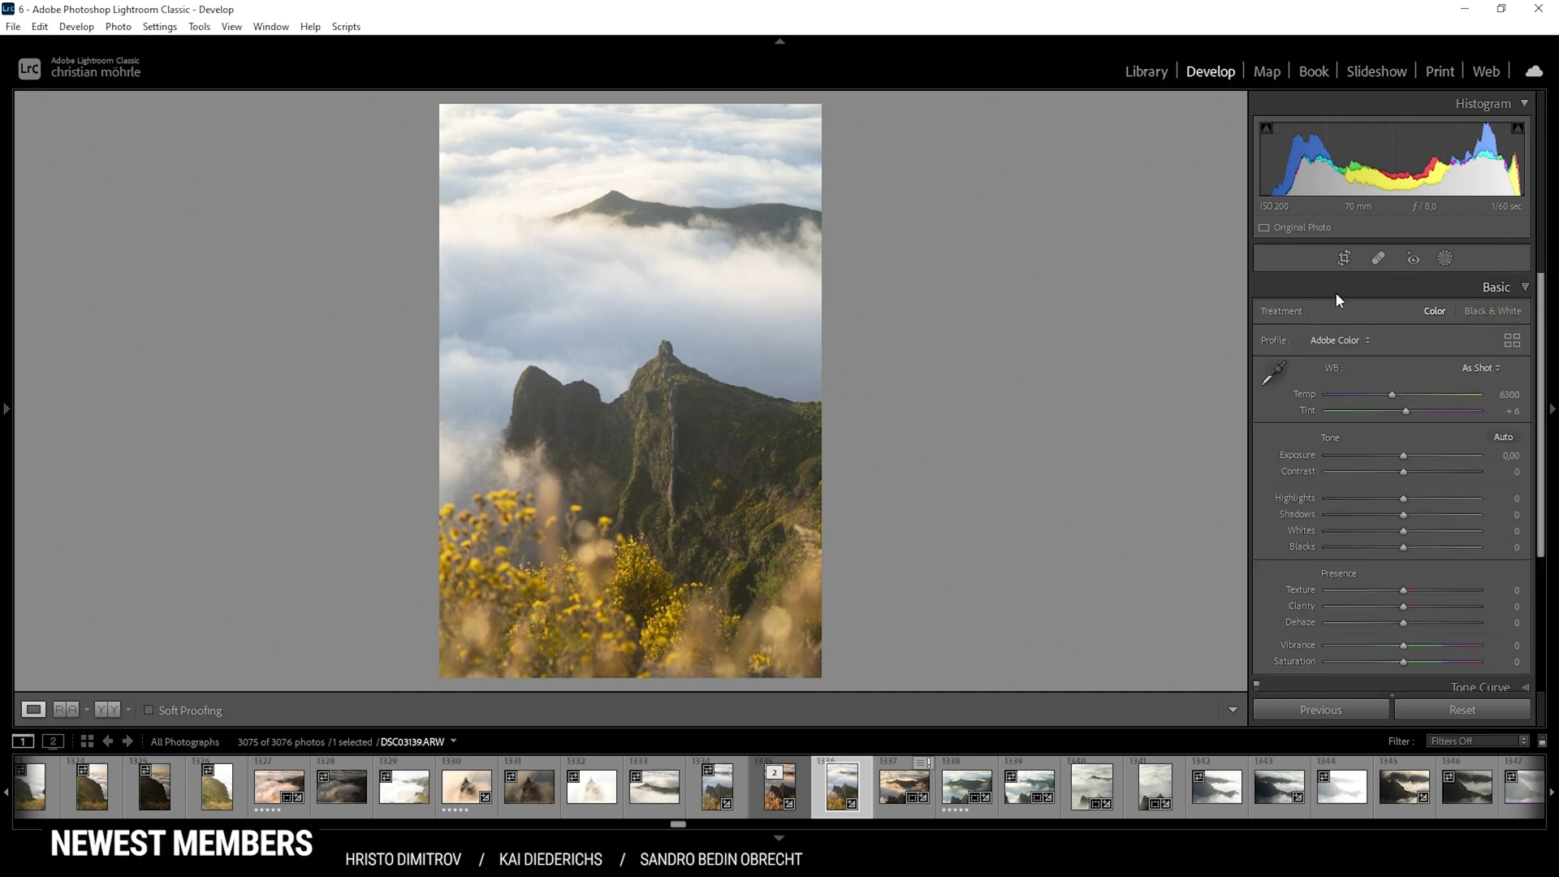
left_click(1335, 343)
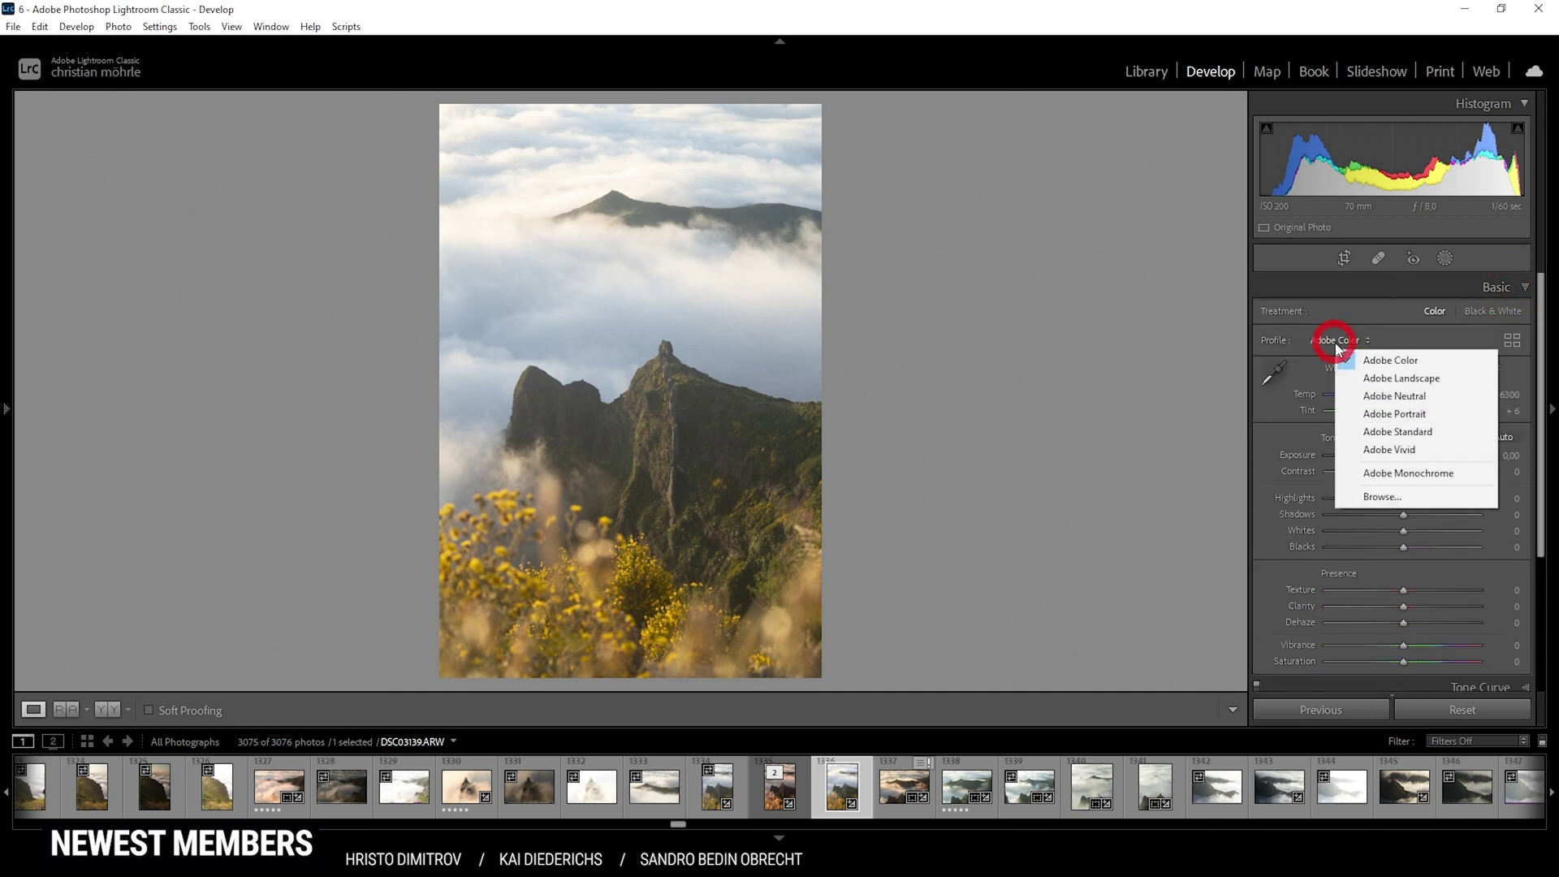
left_click(1416, 397)
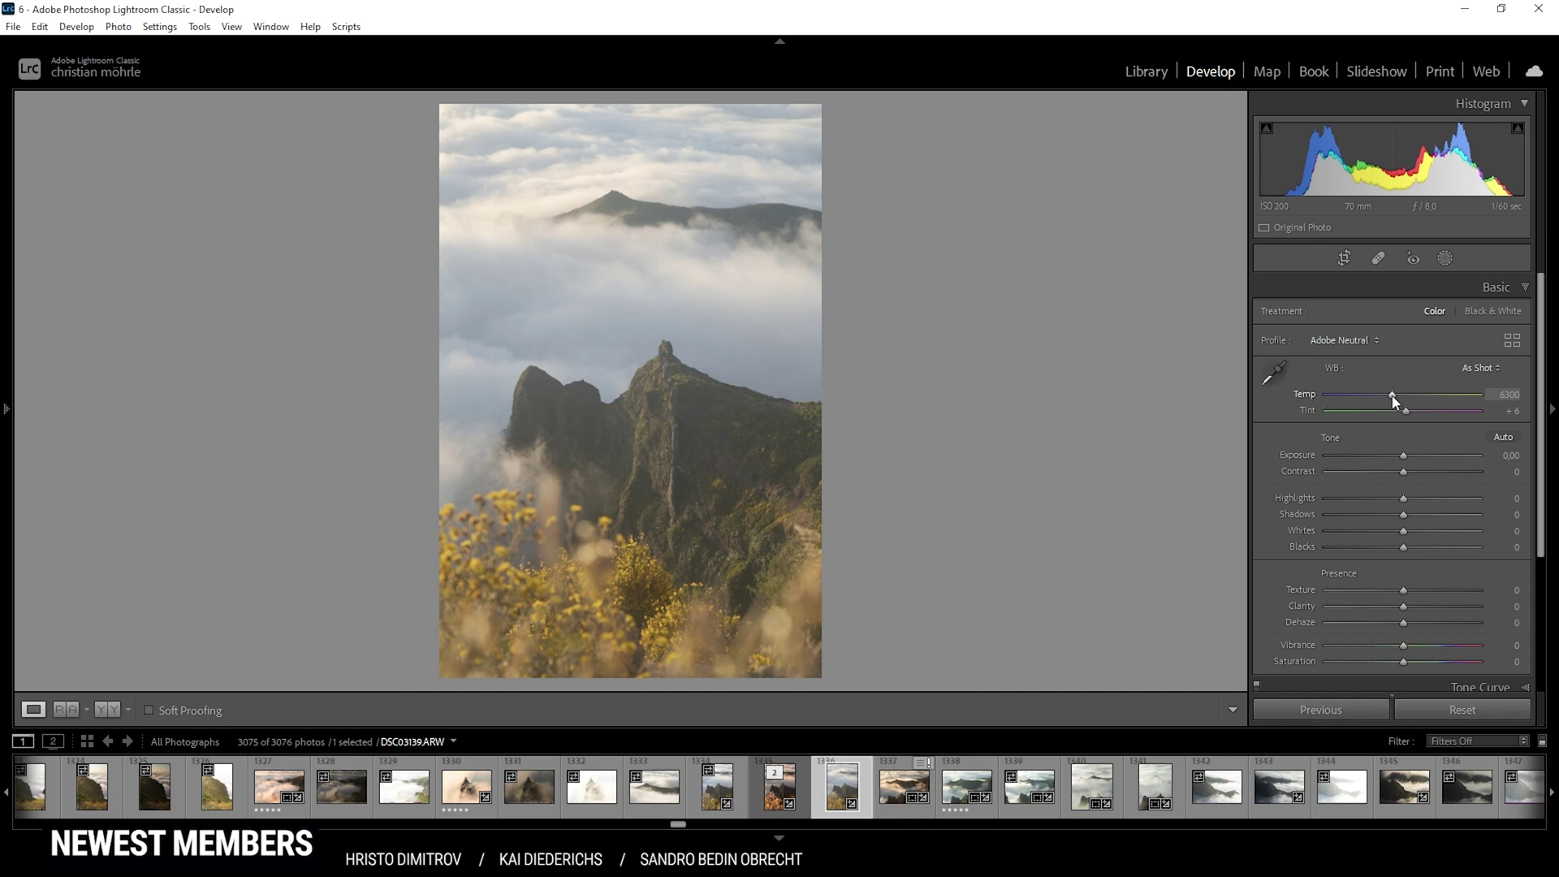
left_click_drag(1392, 395, 1414, 401)
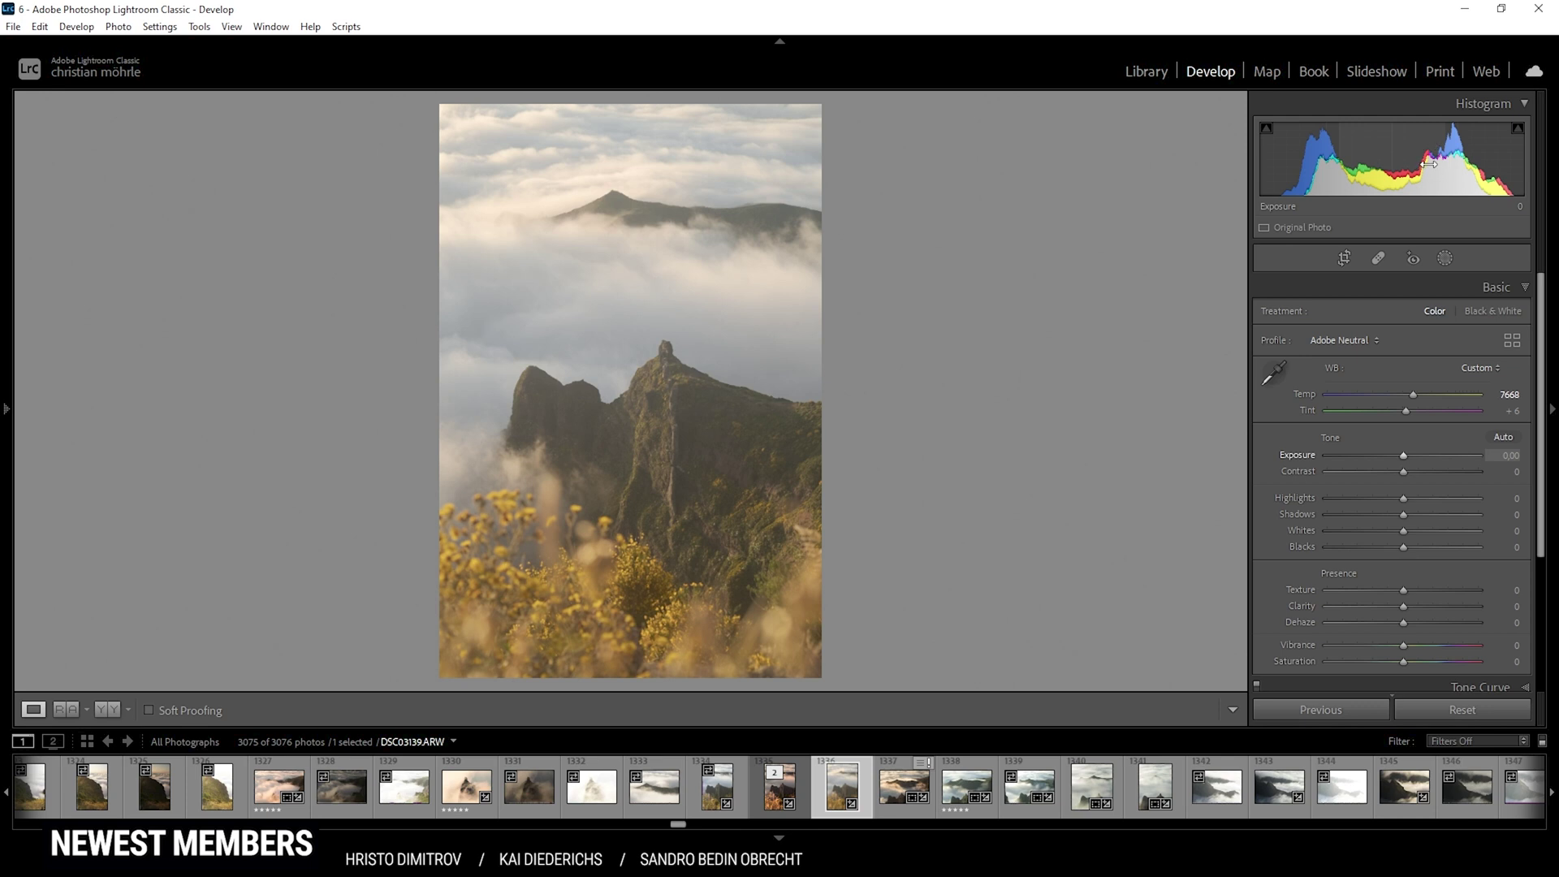
Step: Set Exposure to -1.29, Highlights +94, Shadows -33, Whites +25 and Blacks +6
left_click_drag(1404, 459, 1382, 456)
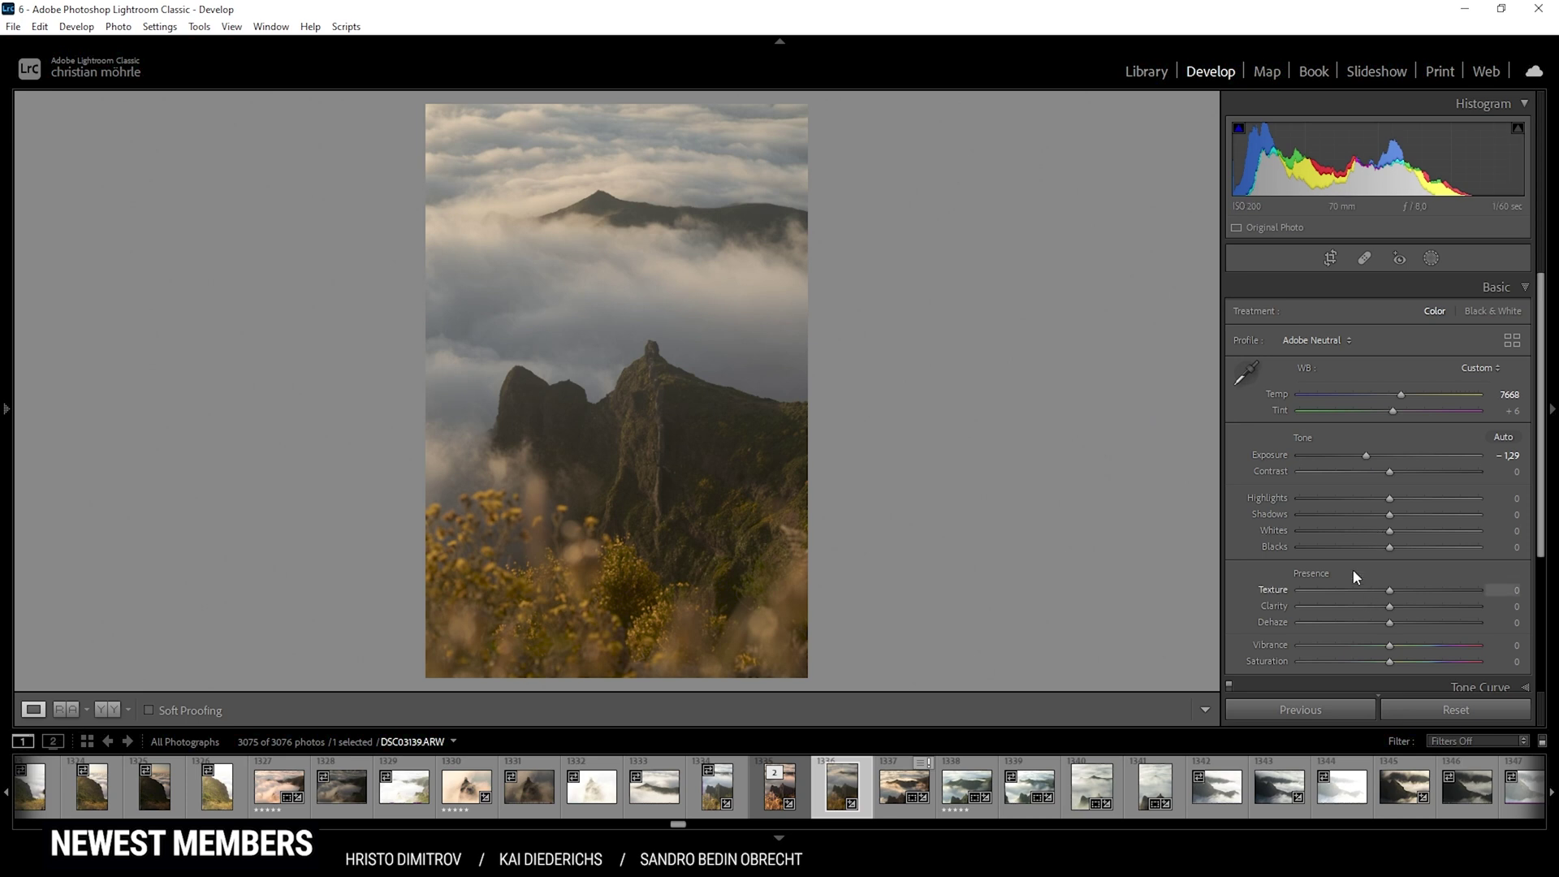
left_click_drag(1389, 520, 1361, 524)
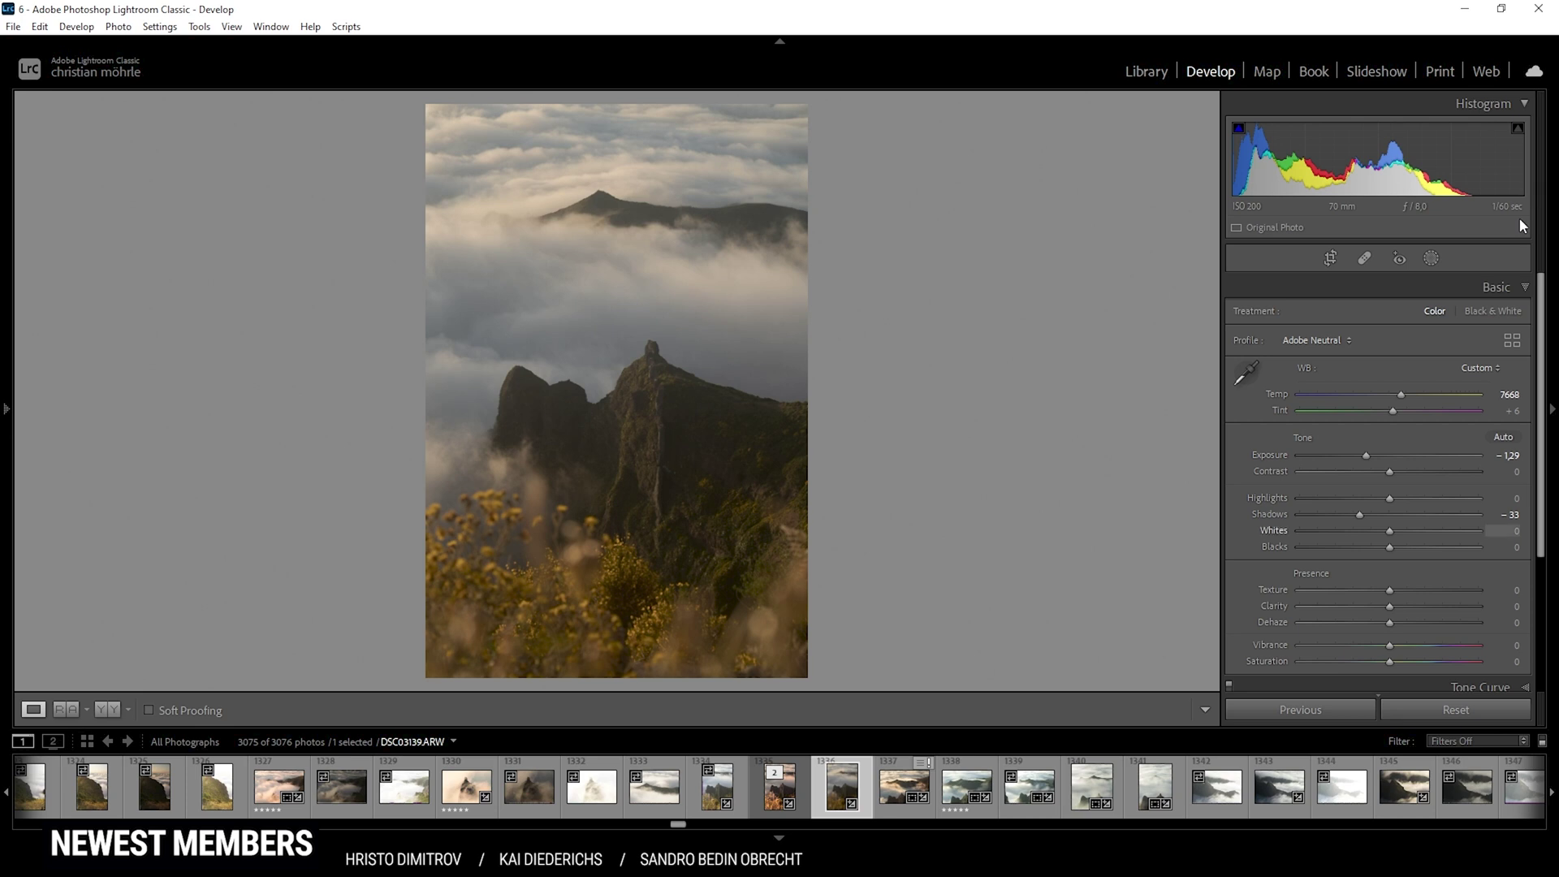
left_click_drag(1389, 532, 1475, 519)
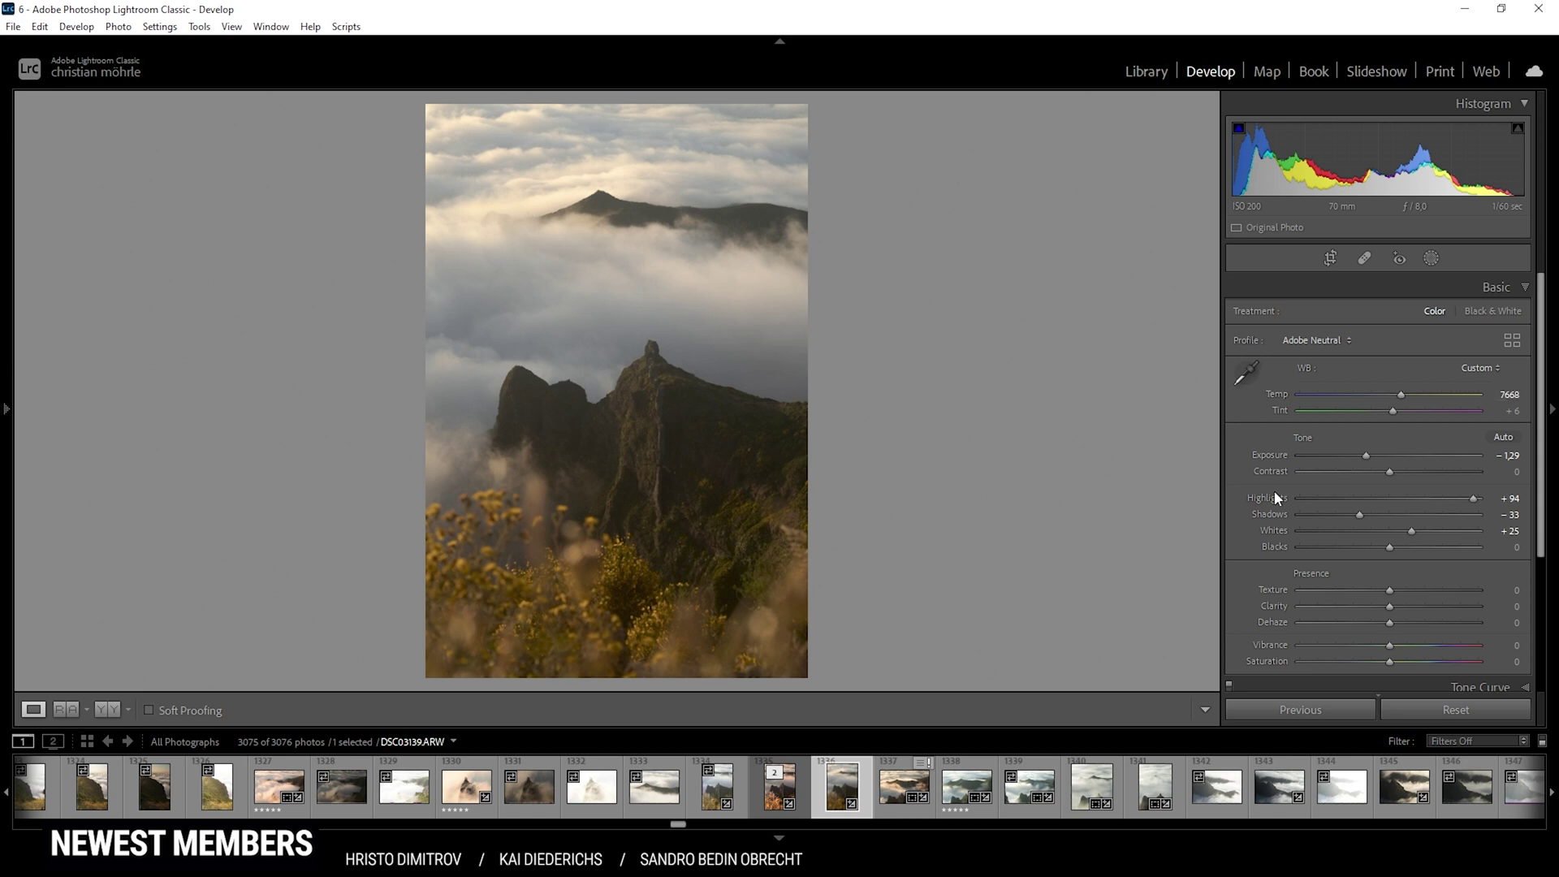
left_click_drag(1391, 549, 1395, 549)
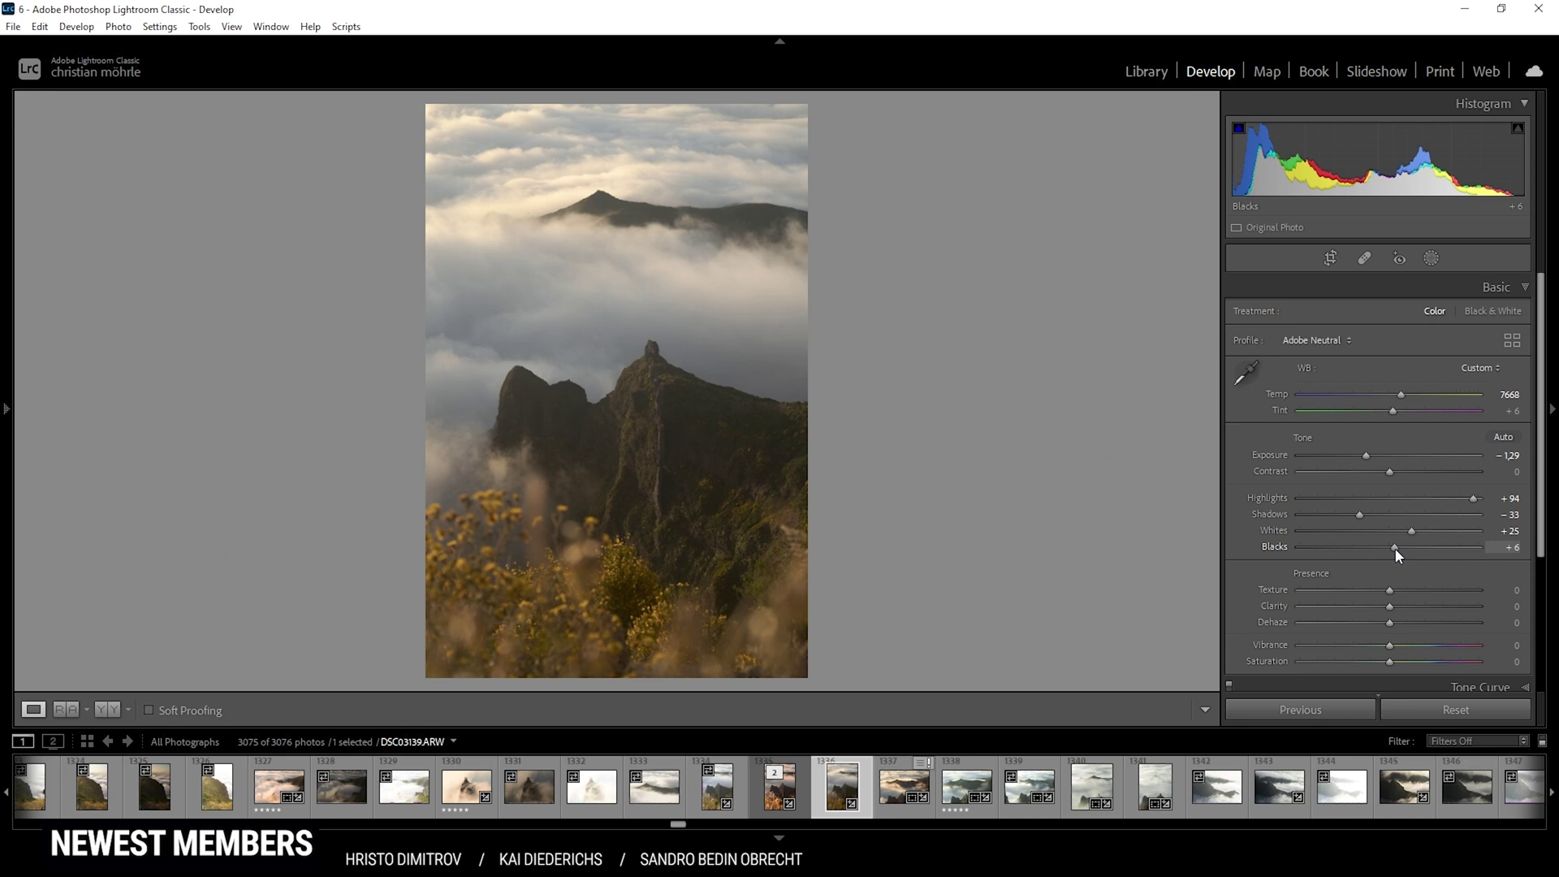
left_click(1395, 550)
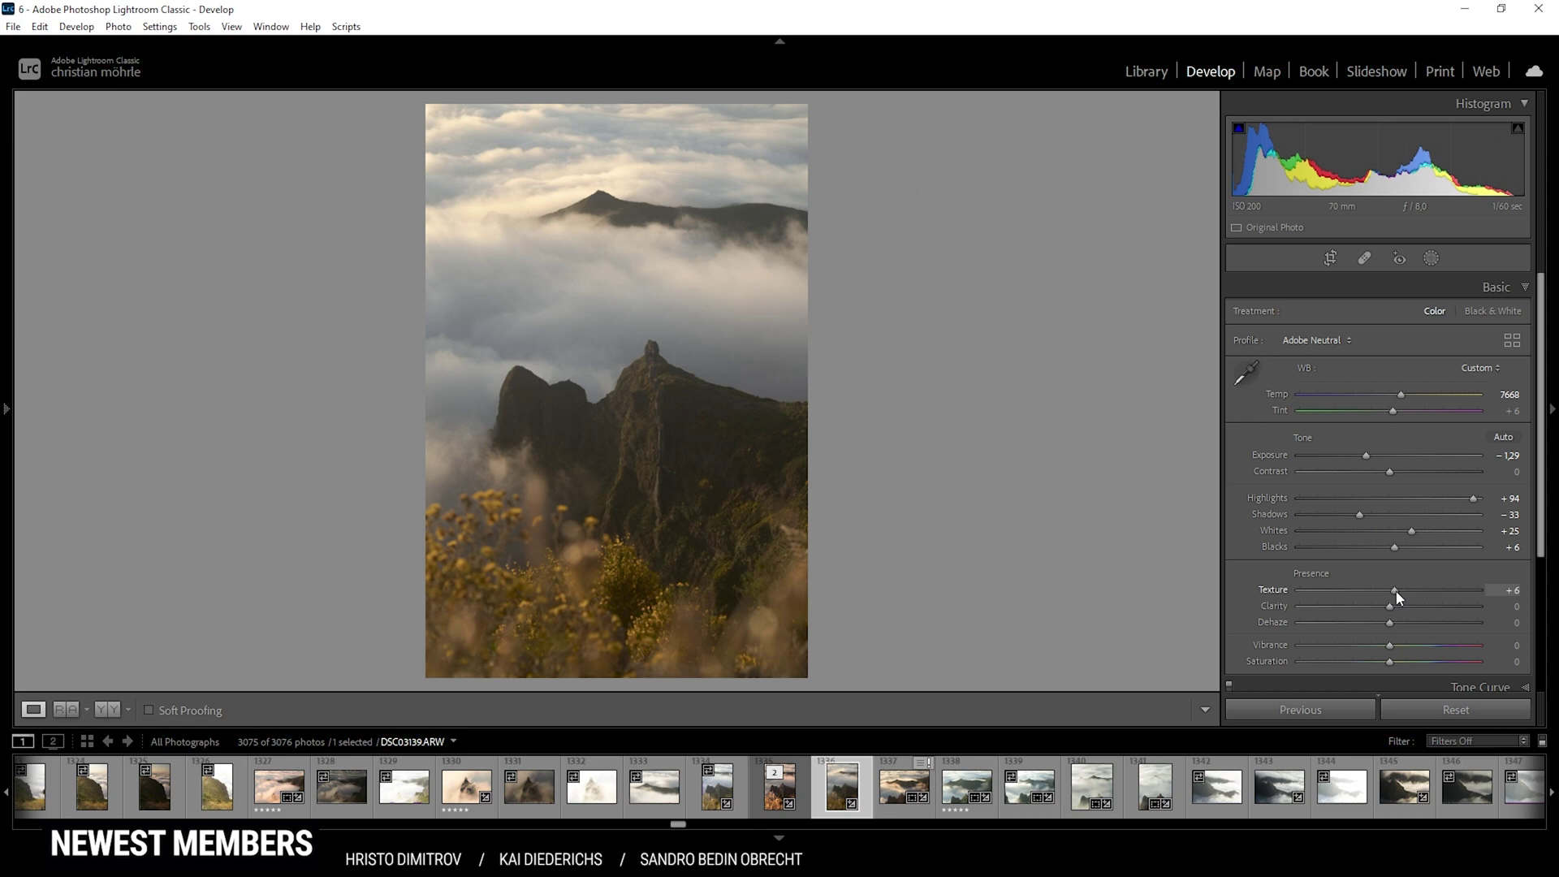
Step: Set Texture +12, Clarity +13 and Vibrance +6, checking the result in Before & After view
left_click_drag(1396, 591, 1398, 605)
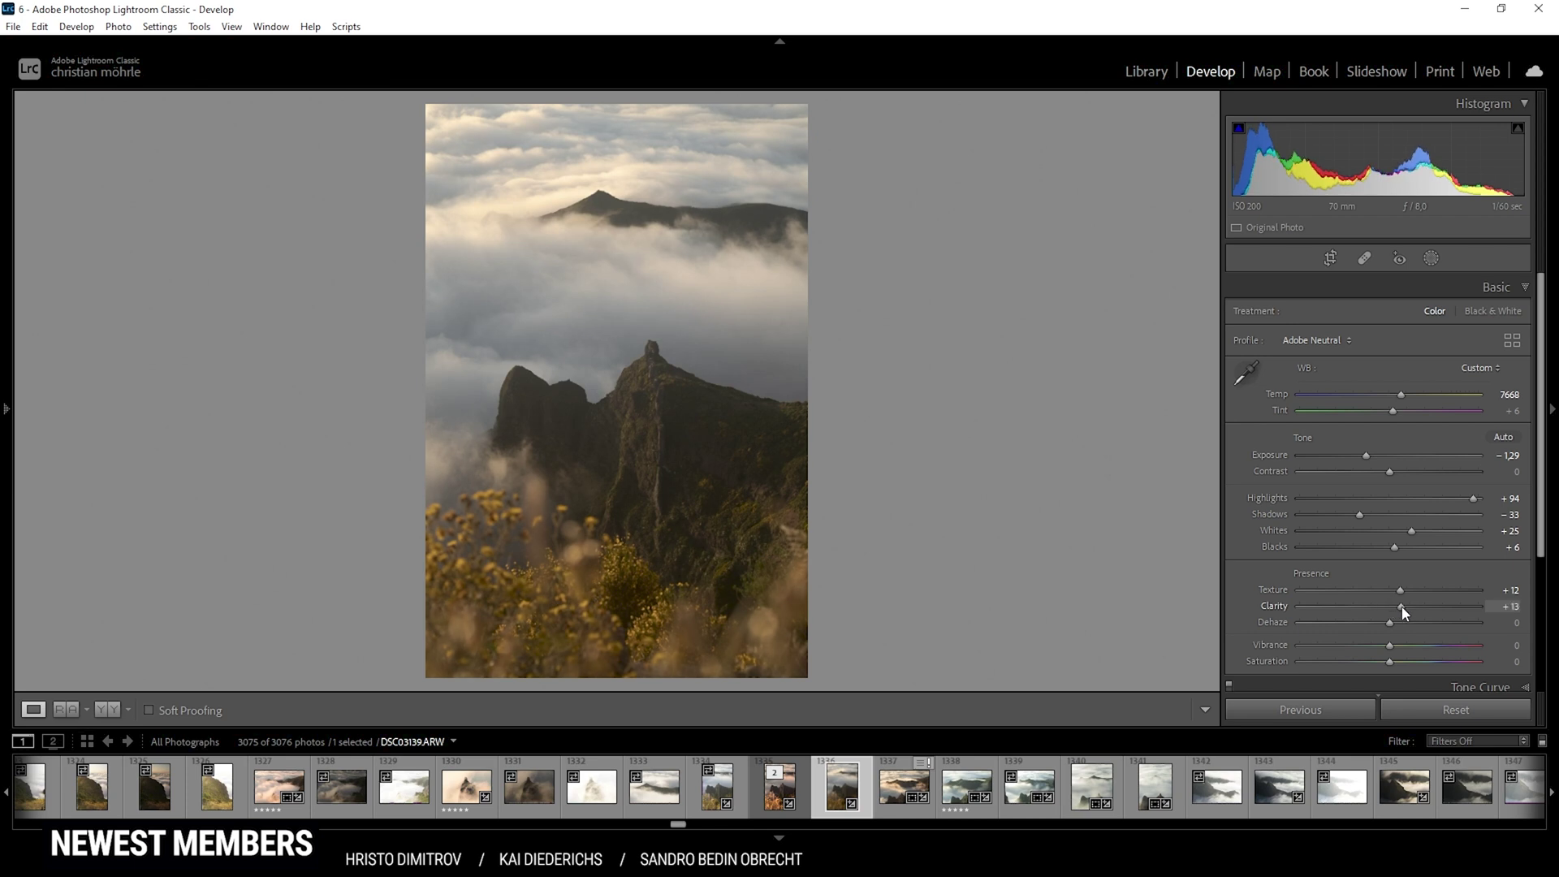
left_click_drag(1390, 645, 1394, 645)
left_click(115, 706)
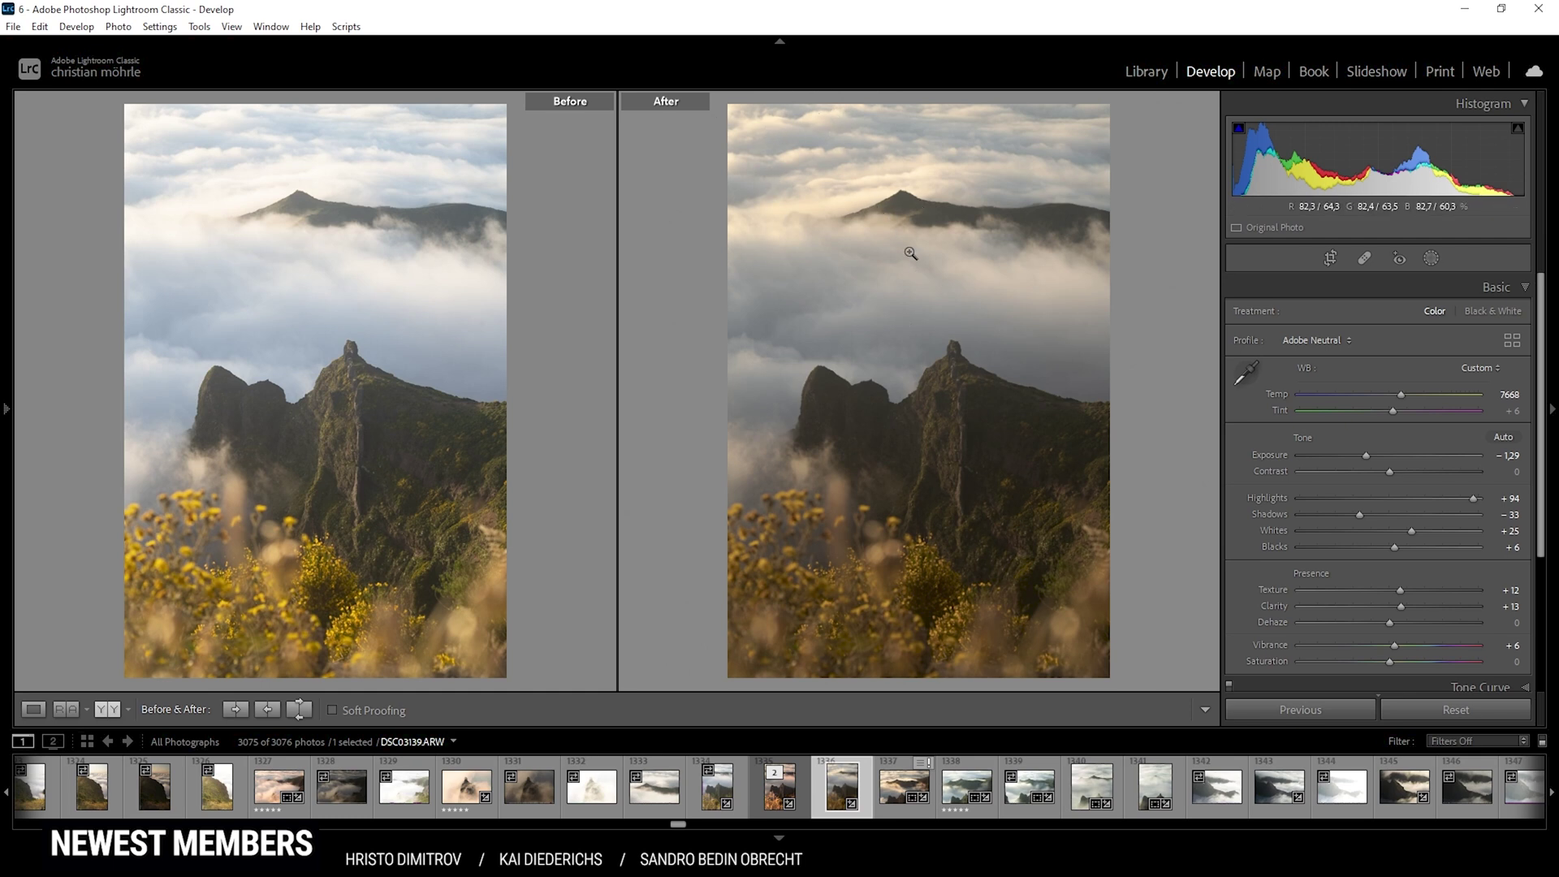
key("y")
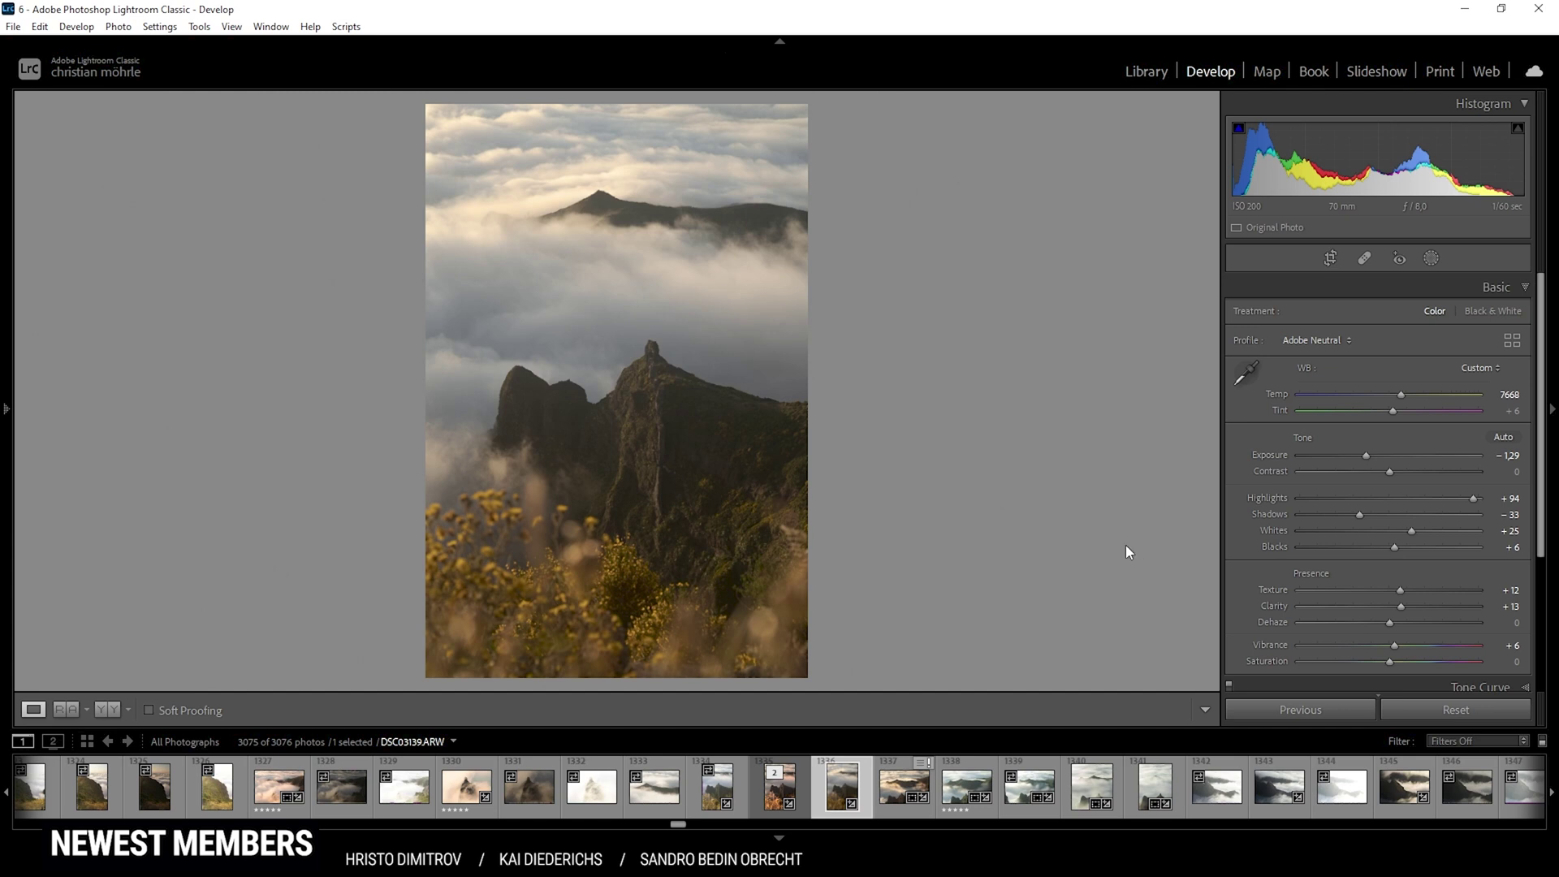
Step: Draw a linear gradient mask fading from the sky down to the mountain ridge
left_click(1431, 259)
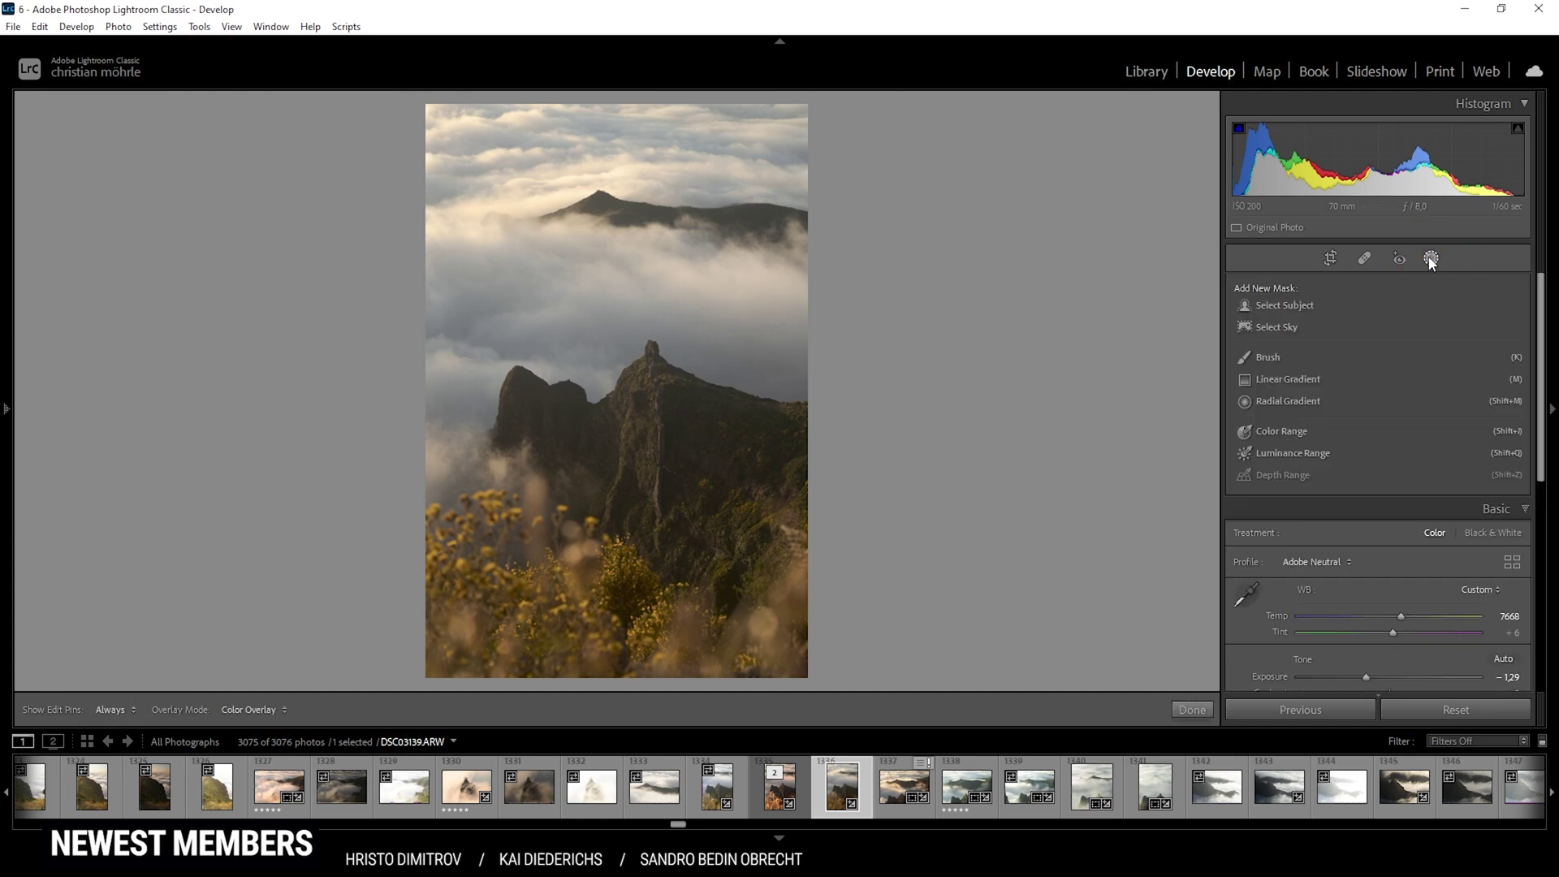
left_click(1266, 386)
left_click_drag(646, 295, 643, 409)
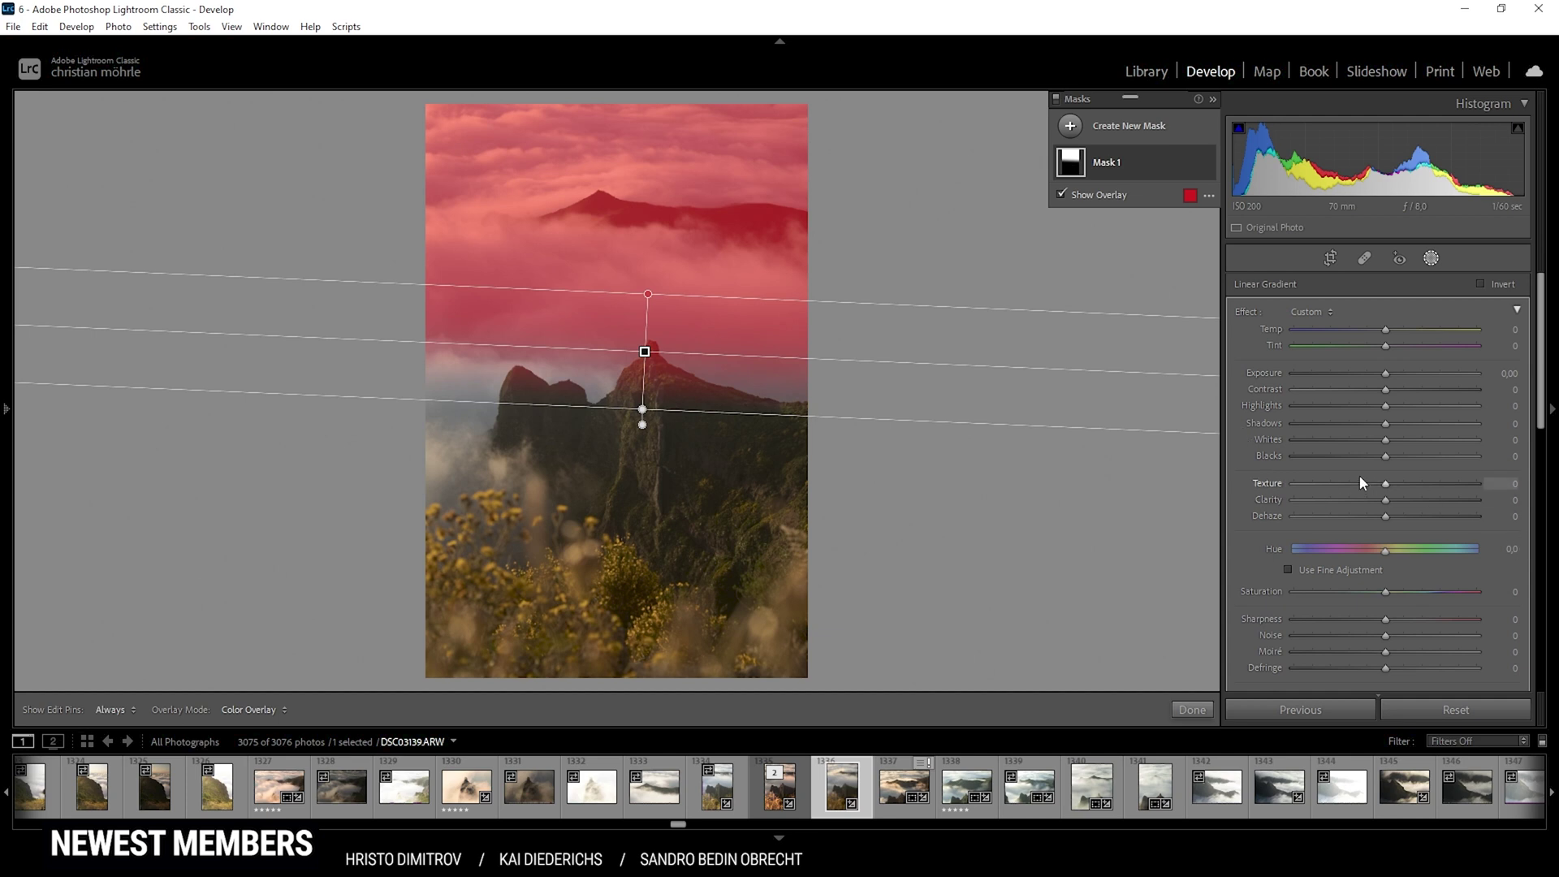
key("o")
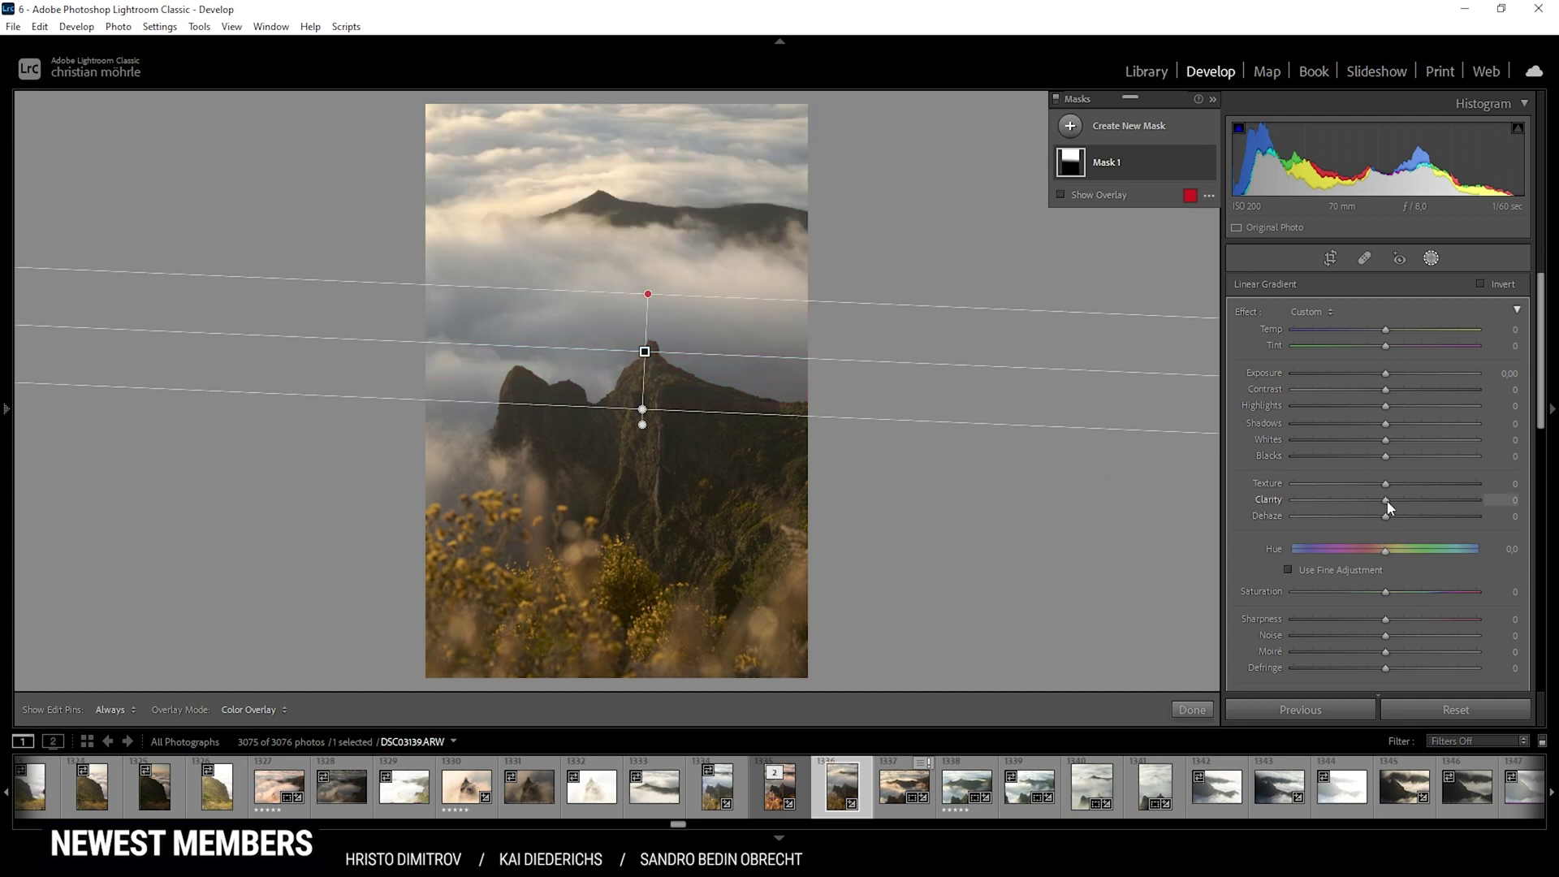
Step: Give the gradient mask Clarity 19, Contrast 50 and Saturation 7
left_click_drag(1386, 500, 1402, 505)
left_click_drag(1386, 393, 1410, 393)
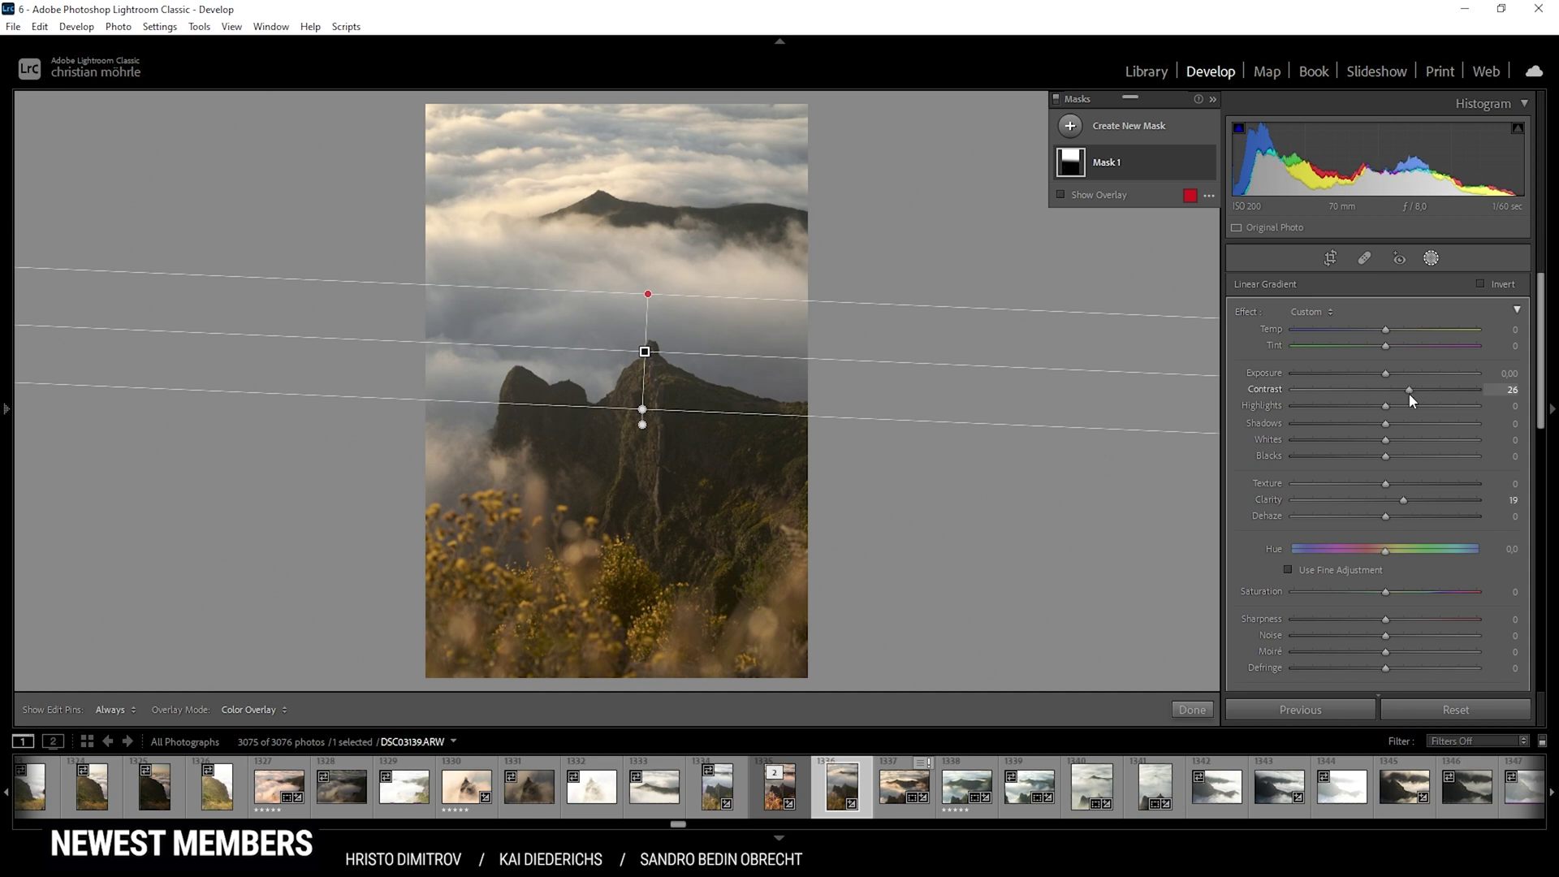
left_click_drag(1409, 393, 1429, 398)
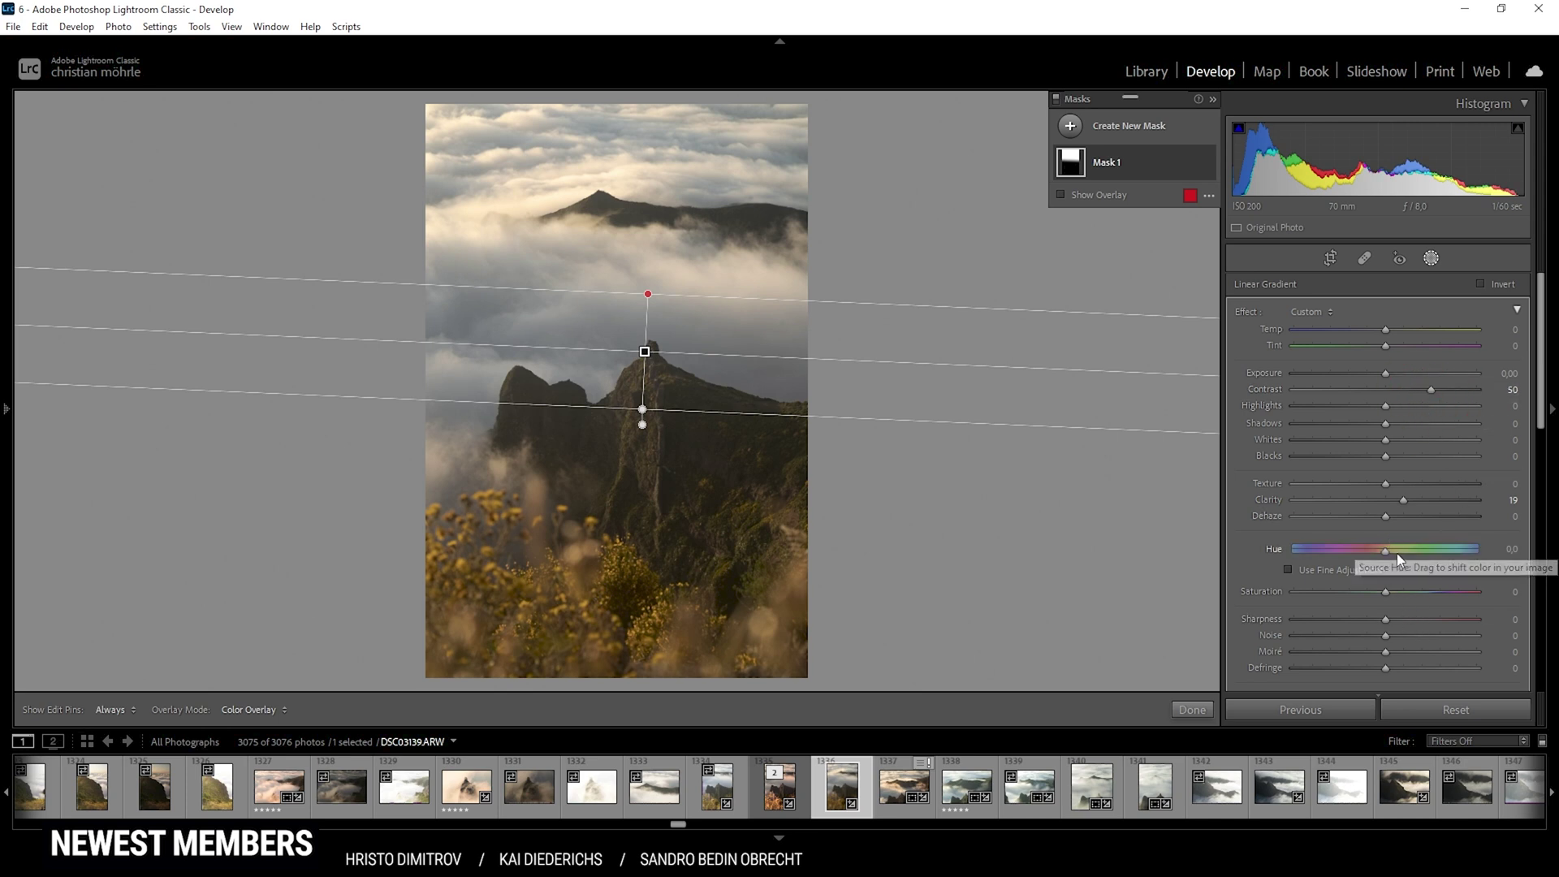
left_click_drag(1387, 592, 1395, 590)
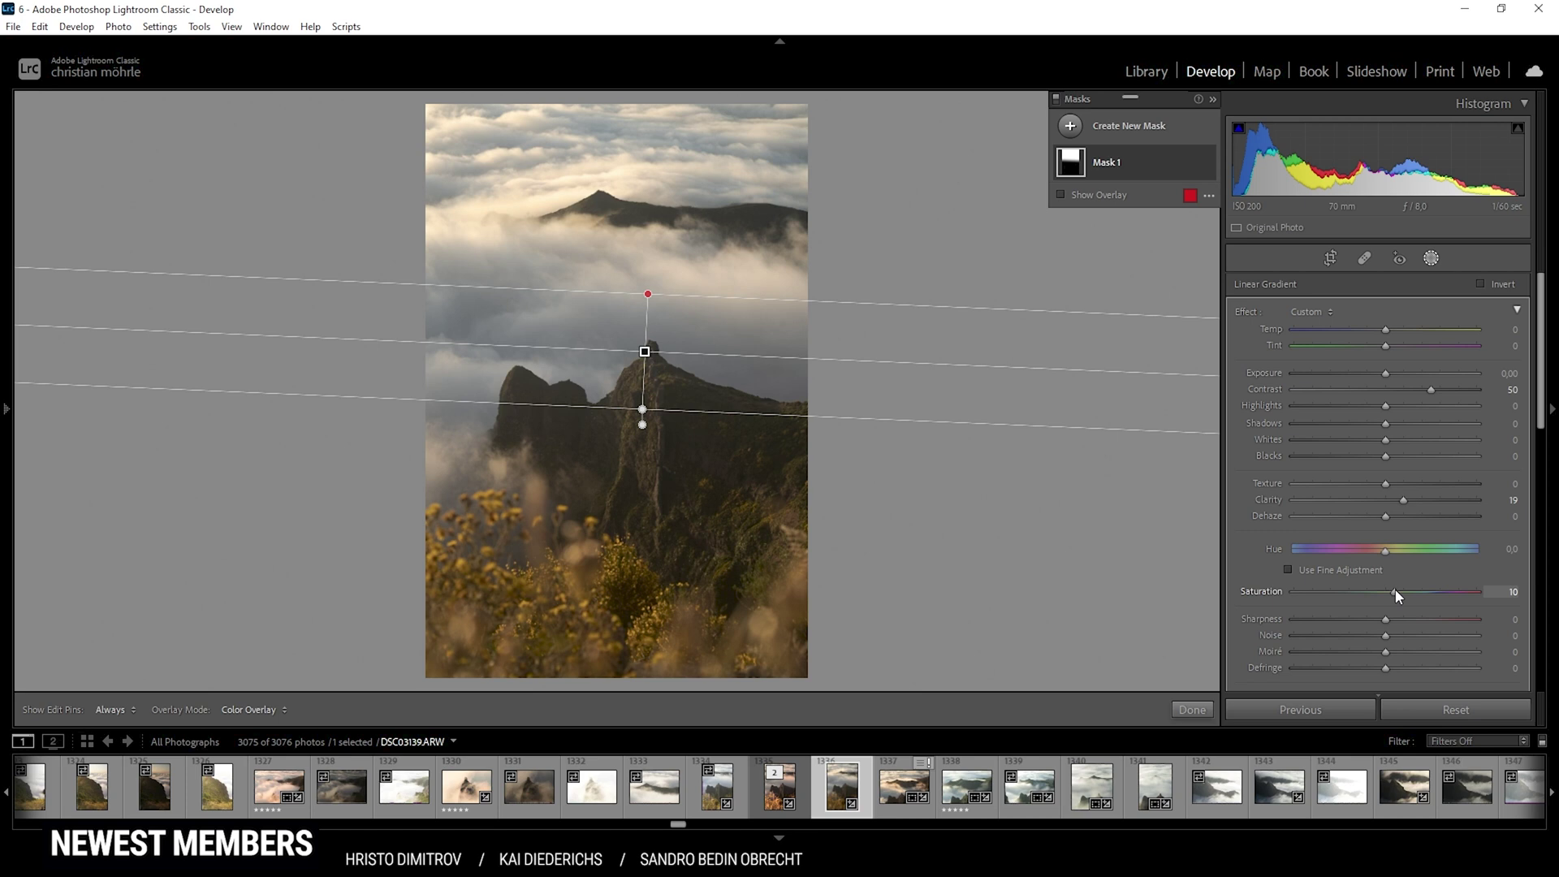
left_click_drag(1395, 589, 1392, 591)
Step: Create a Color Range mask sampled from the yellow flowers, widening Refine to 87
left_click(1070, 126)
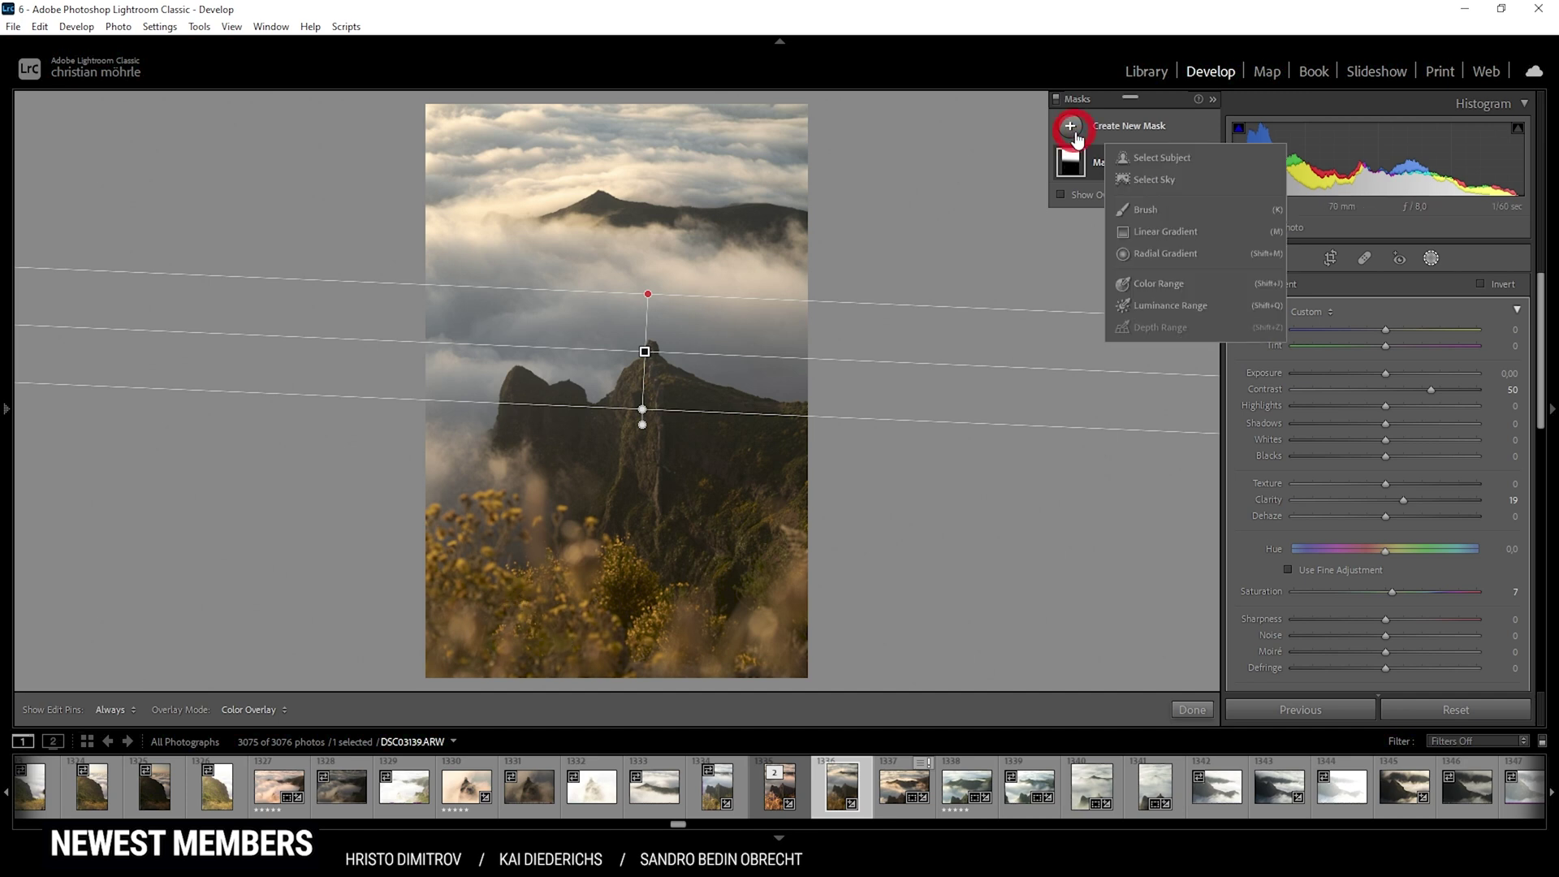
left_click(1164, 284)
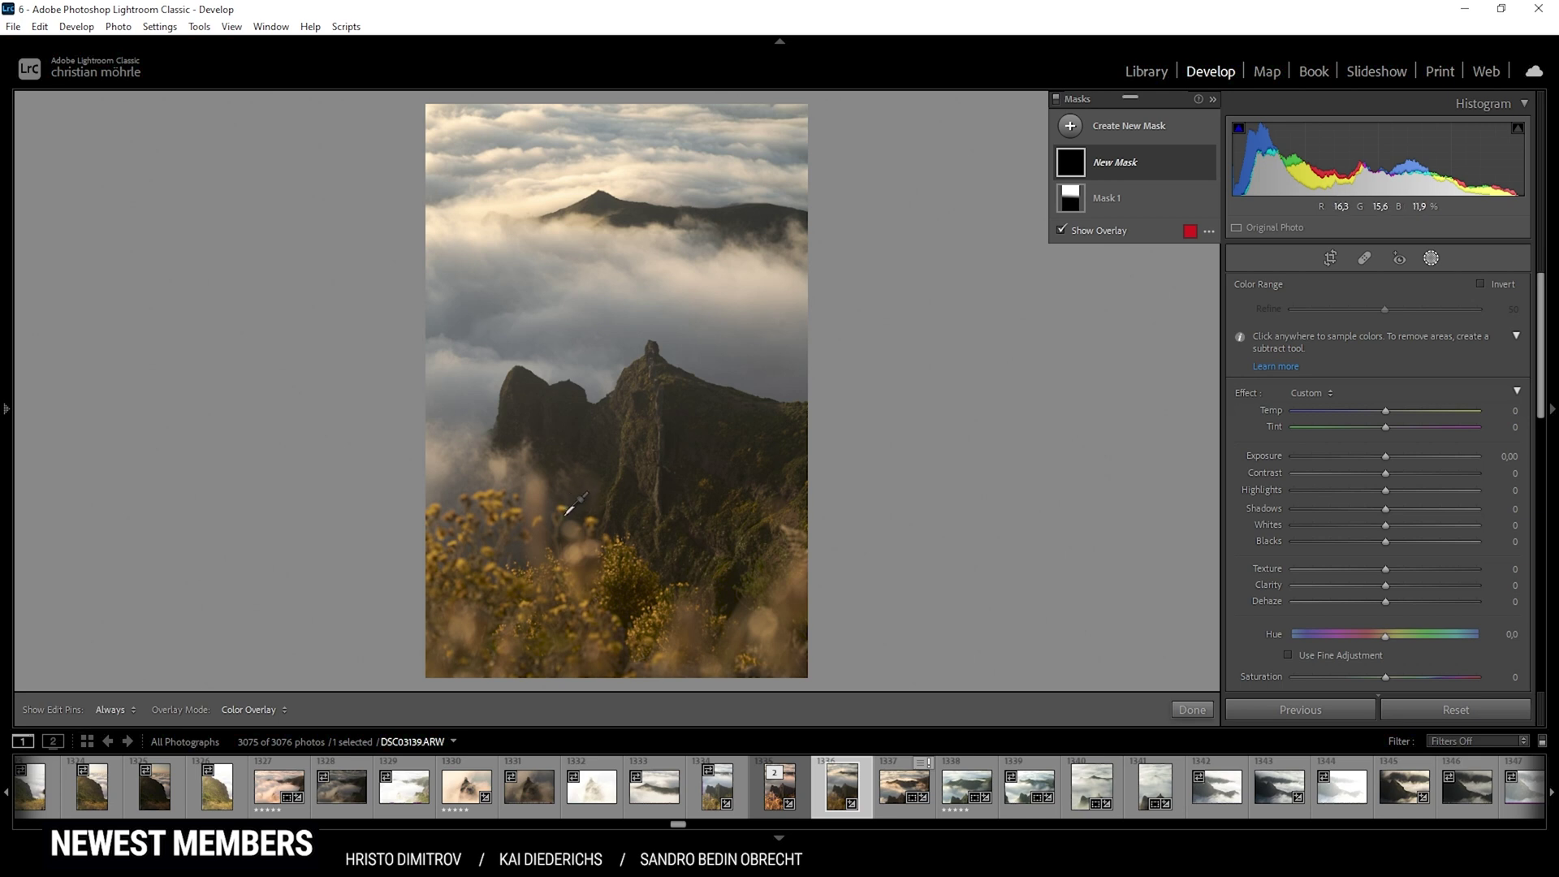
left_click(563, 508)
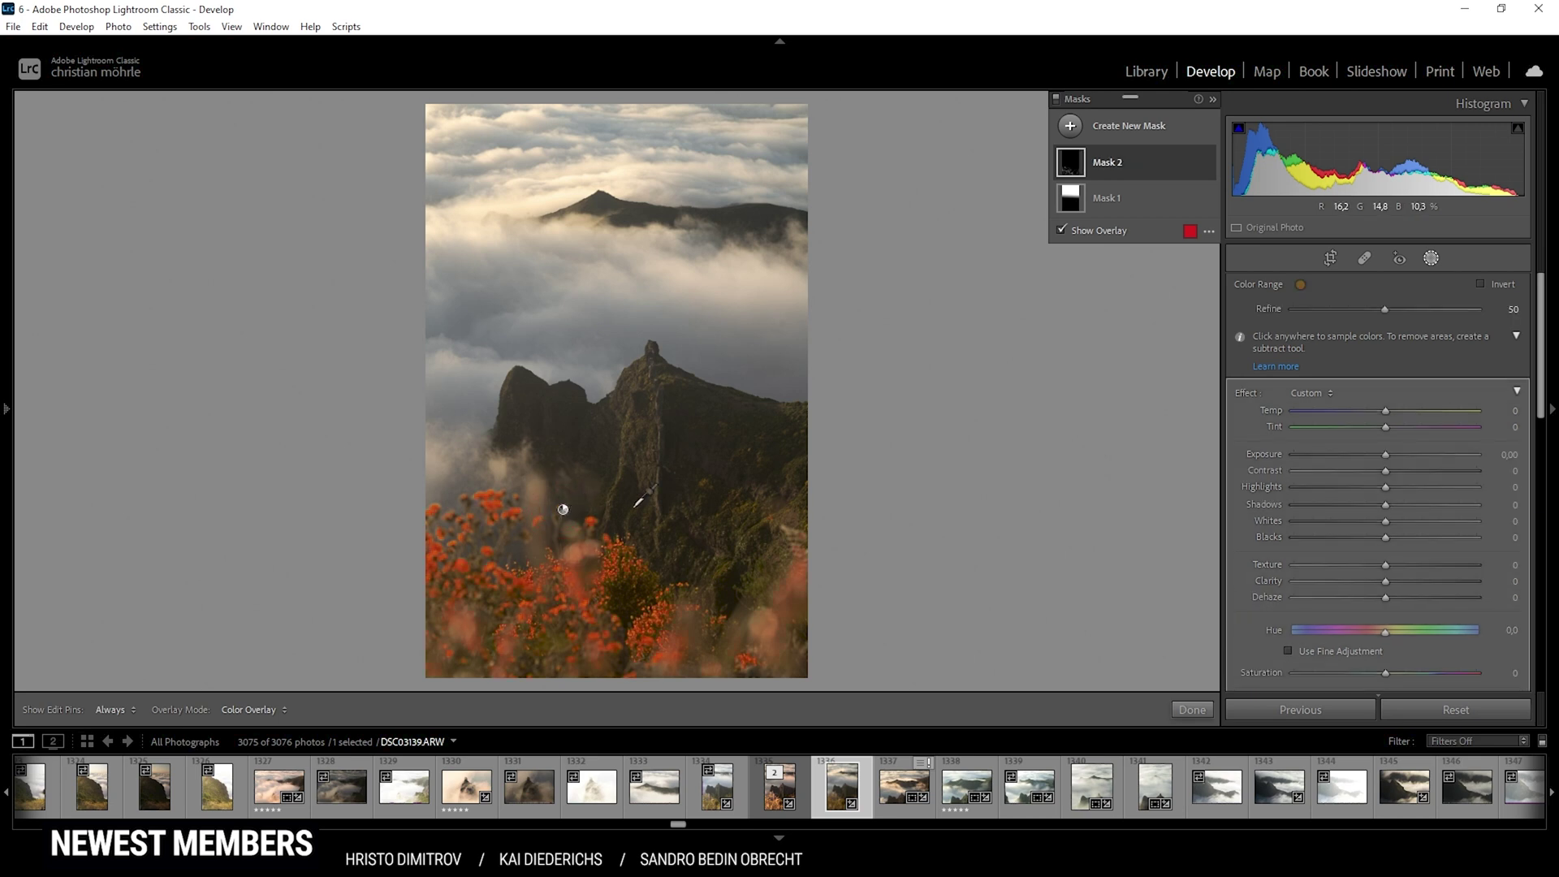
left_click_drag(1385, 310, 1454, 318)
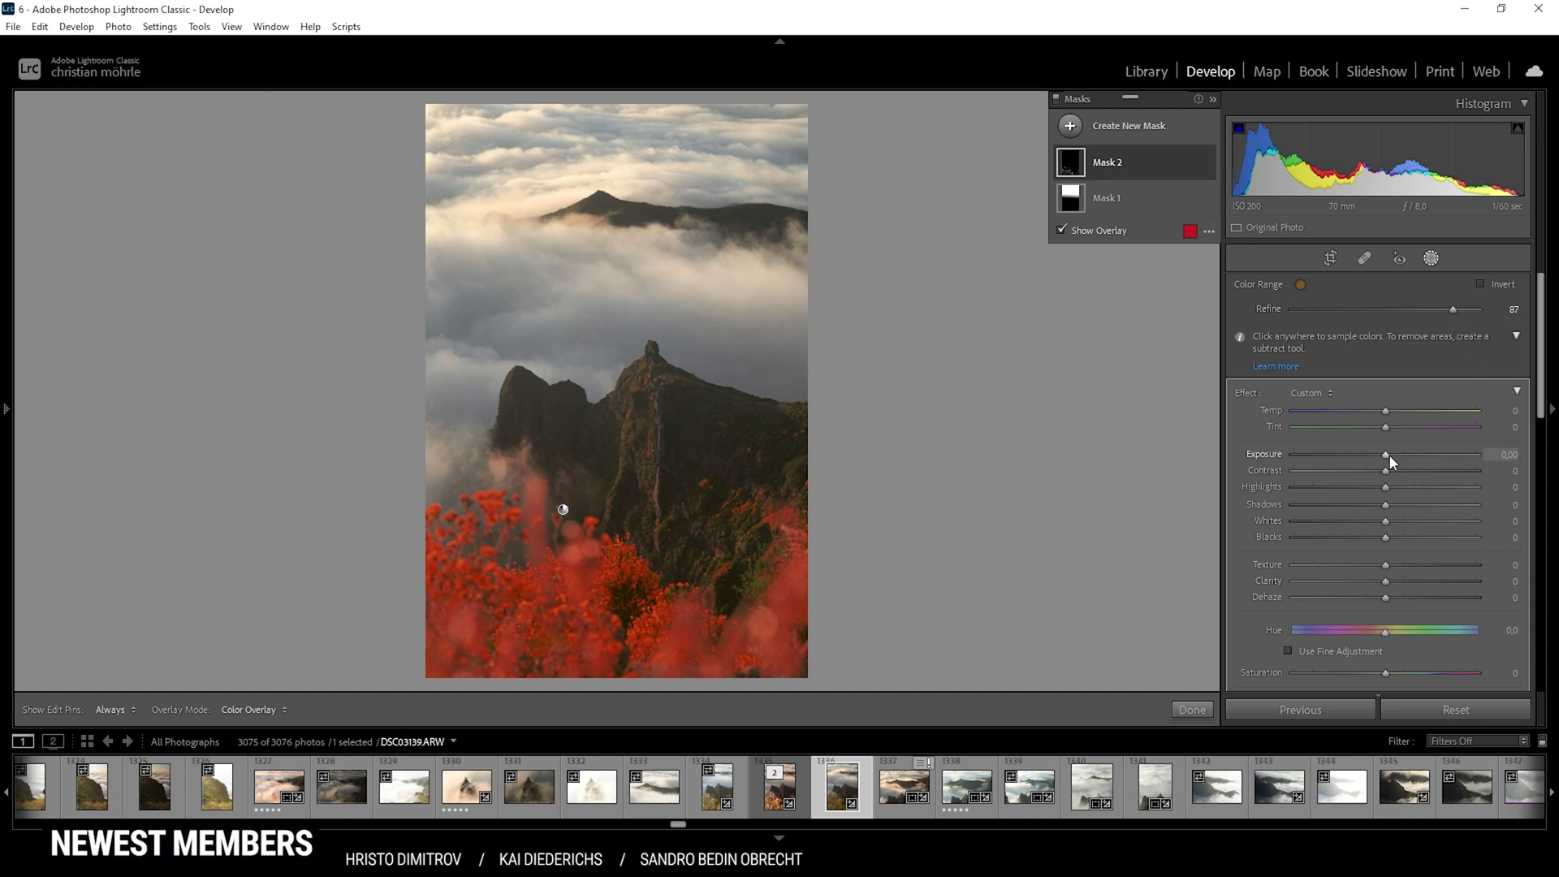
Step: Brighten the flower mask with Exposure 1.59 and Clarity 26
key("o")
left_click_drag(1388, 454, 1420, 464)
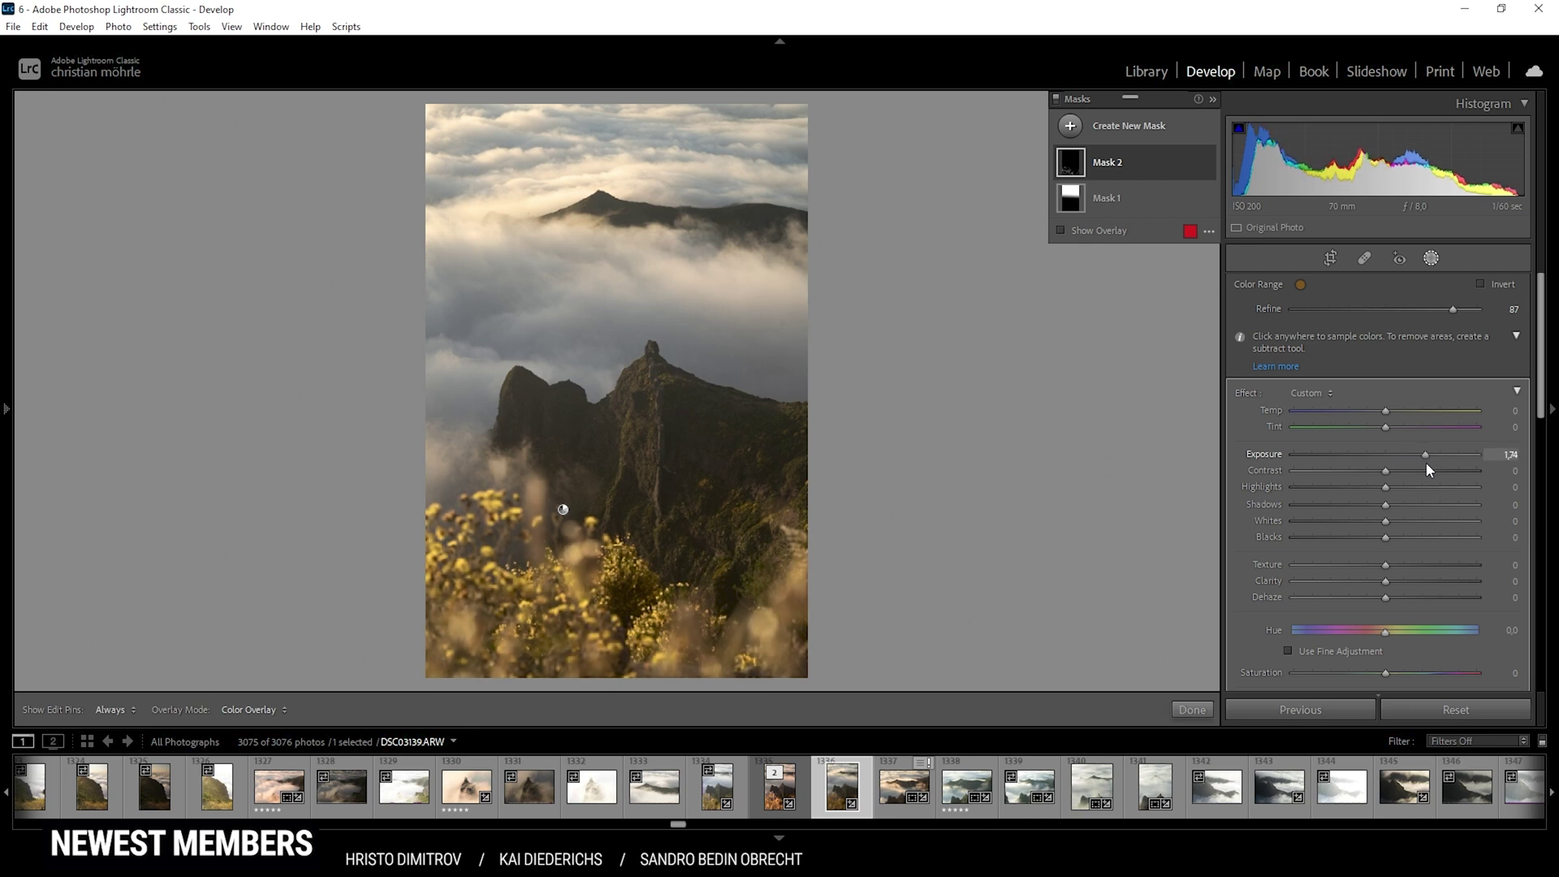
left_click_drag(1433, 463, 1422, 465)
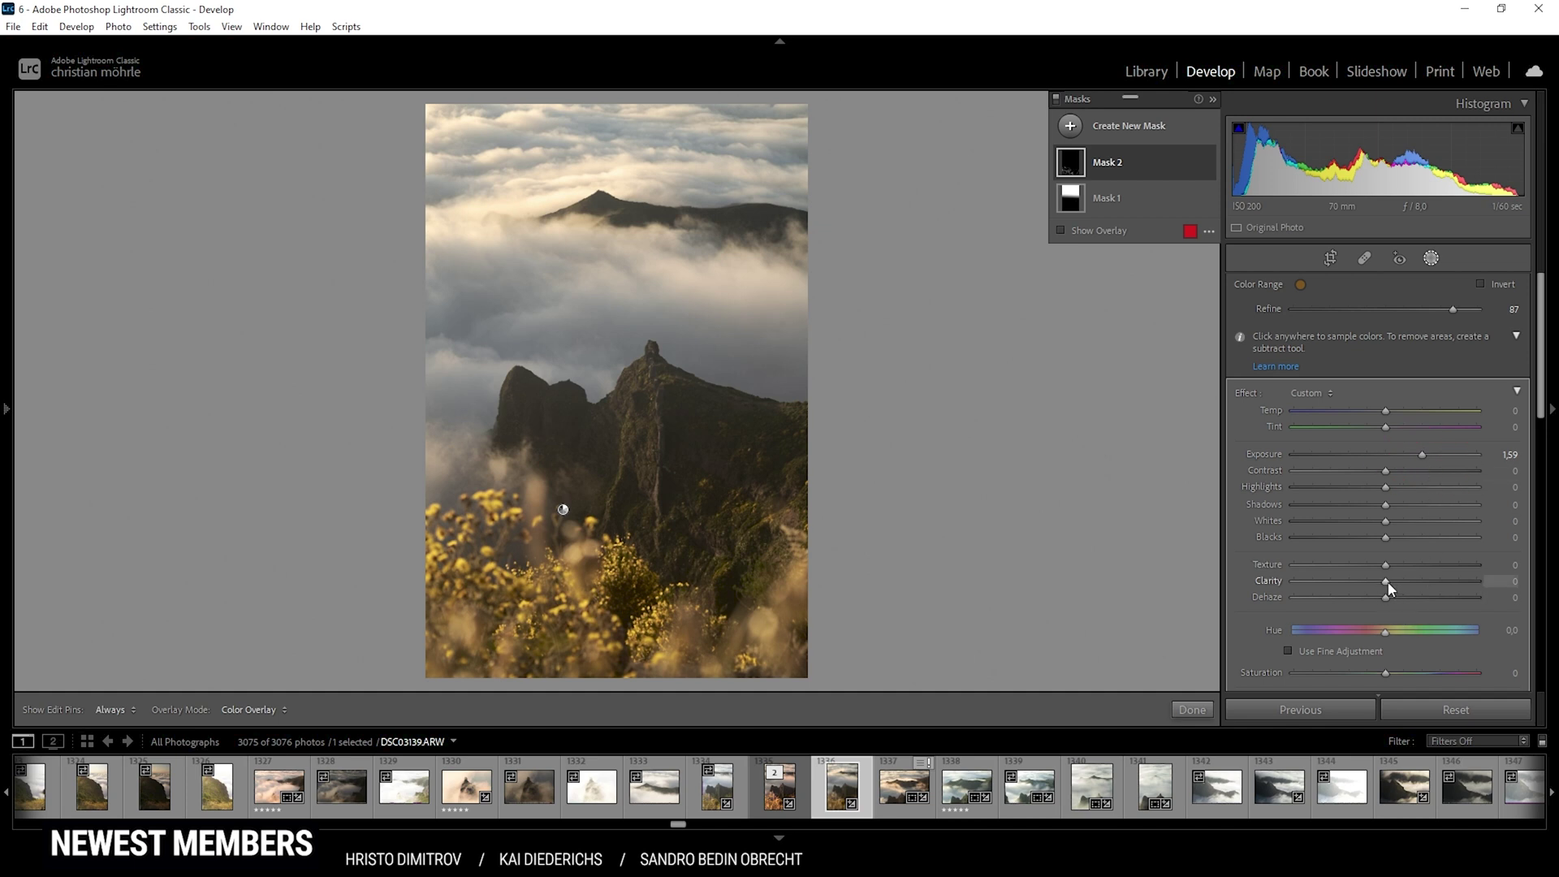
left_click_drag(1390, 582, 1409, 584)
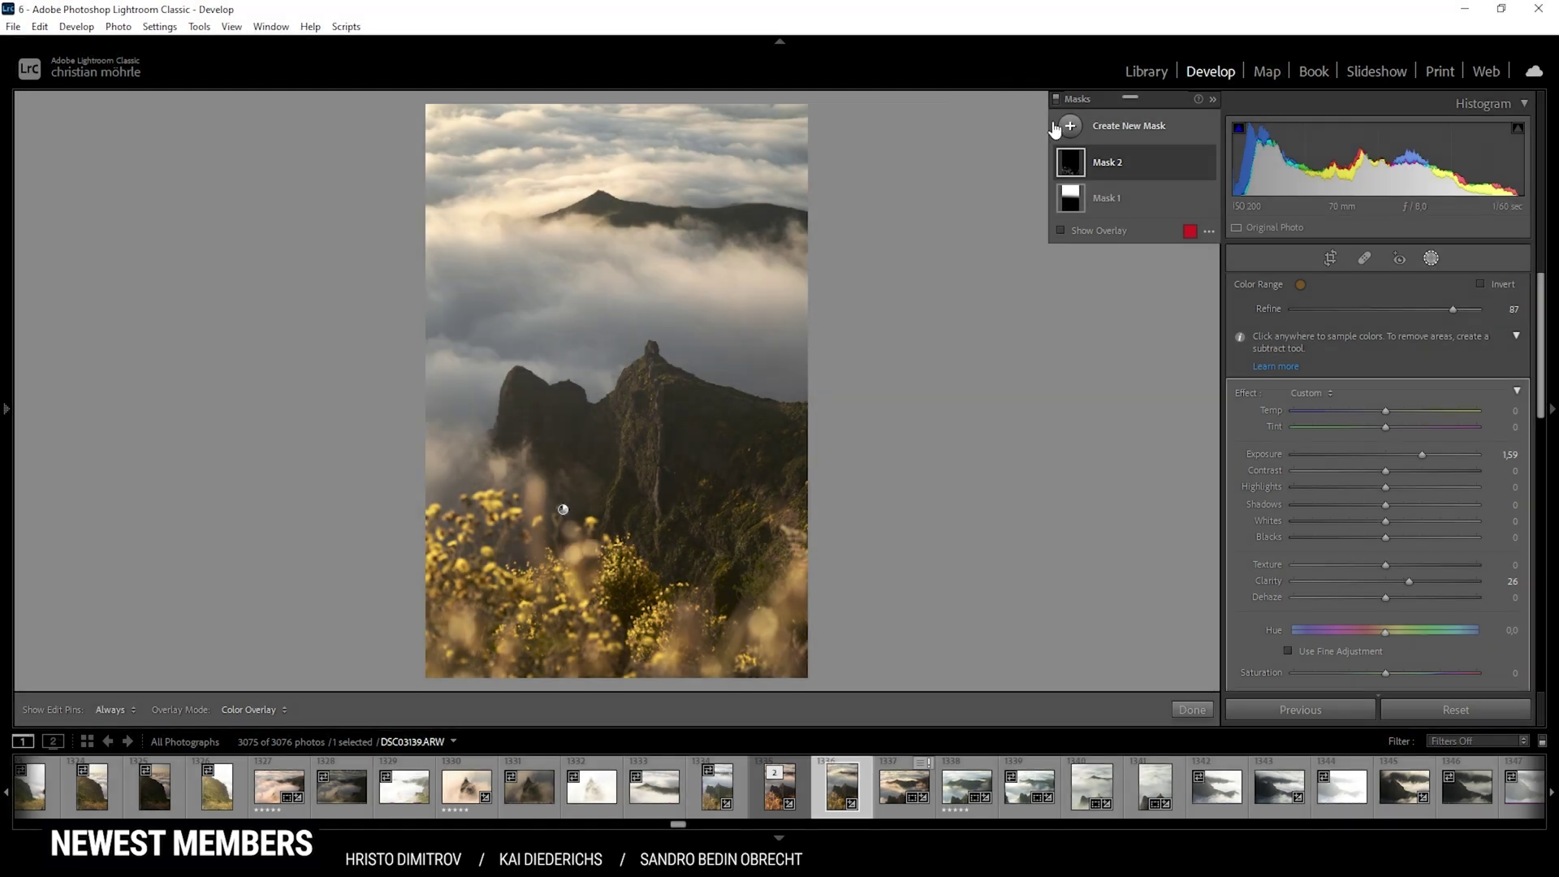
left_click(1055, 128)
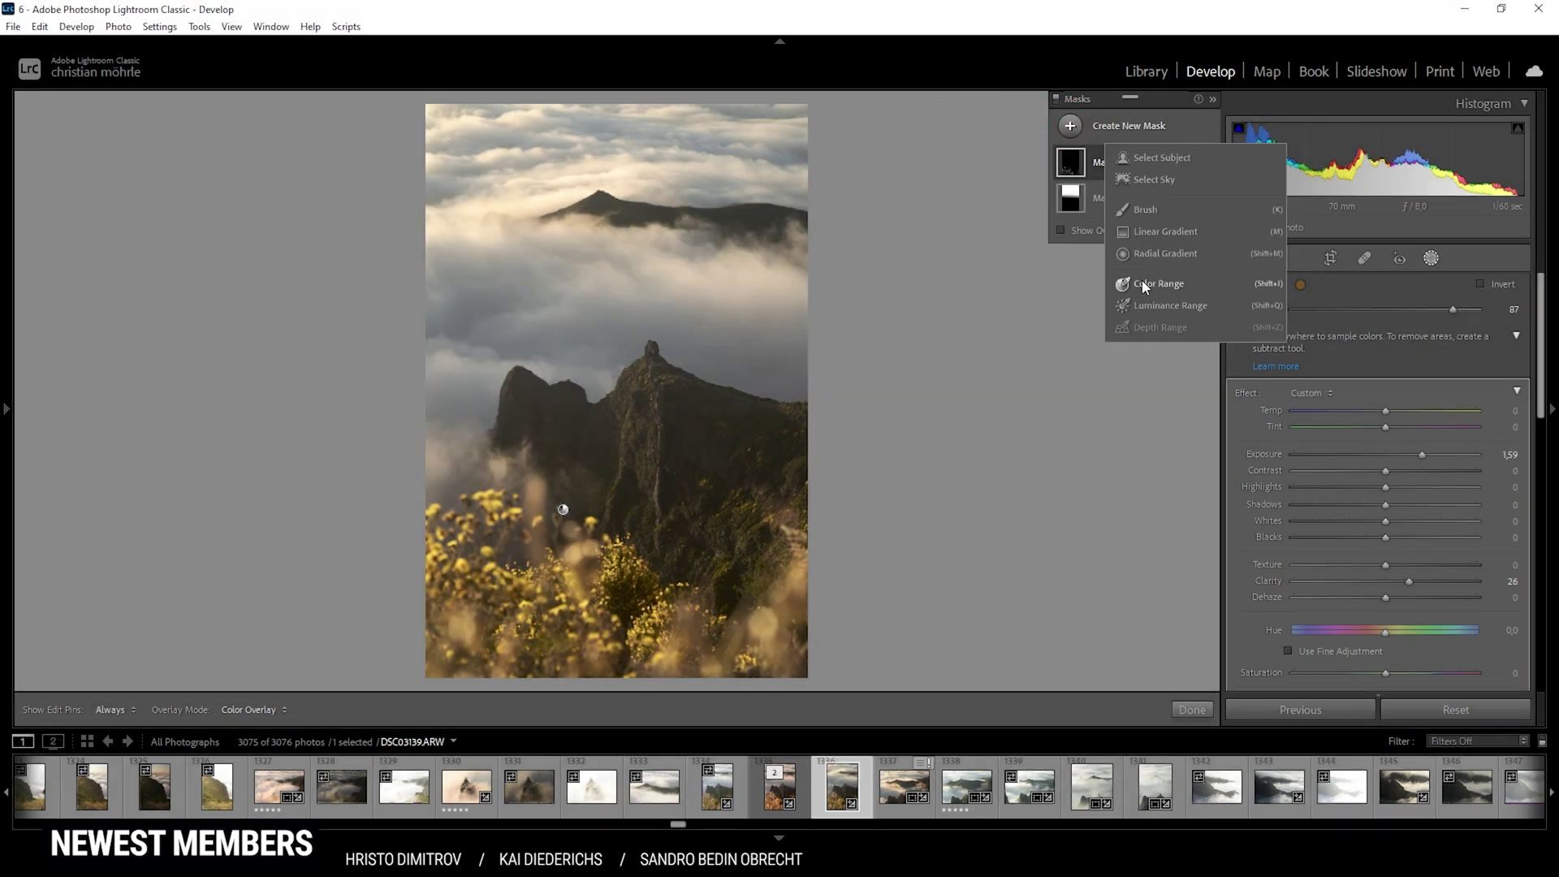
Step: Paint a new brush mask across the mountain ridge with an enlarged brush
left_click(1156, 212)
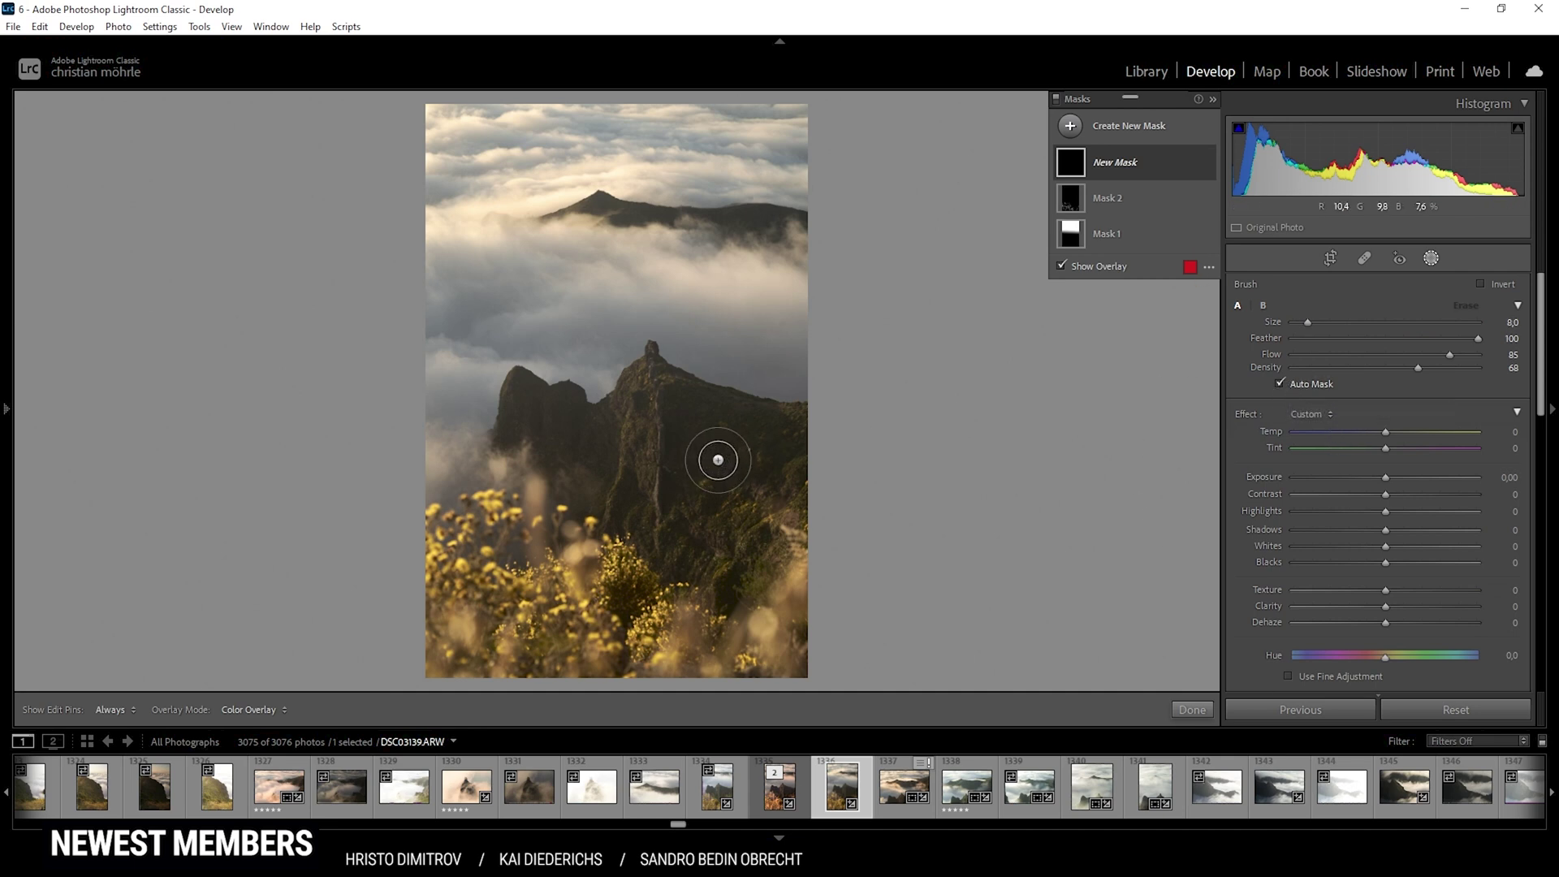
key("h")
key("bracketright")
key("bracketright")
mouse_move(712, 456)
left_mouse_down()
mouse_move(687, 429)
mouse_move(835, 435)
mouse_move(668, 409)
mouse_move(649, 358)
mouse_move(624, 432)
mouse_move(632, 418)
mouse_move(588, 430)
mouse_move(527, 391)
mouse_move(513, 430)
mouse_move(528, 380)
mouse_move(569, 410)
mouse_move(543, 432)
mouse_move(593, 489)
mouse_move(579, 461)
mouse_move(646, 378)
mouse_move(806, 439)
mouse_move(662, 526)
mouse_move(773, 486)
mouse_move(691, 439)
mouse_move(640, 497)
mouse_move(594, 470)
left_mouse_up()
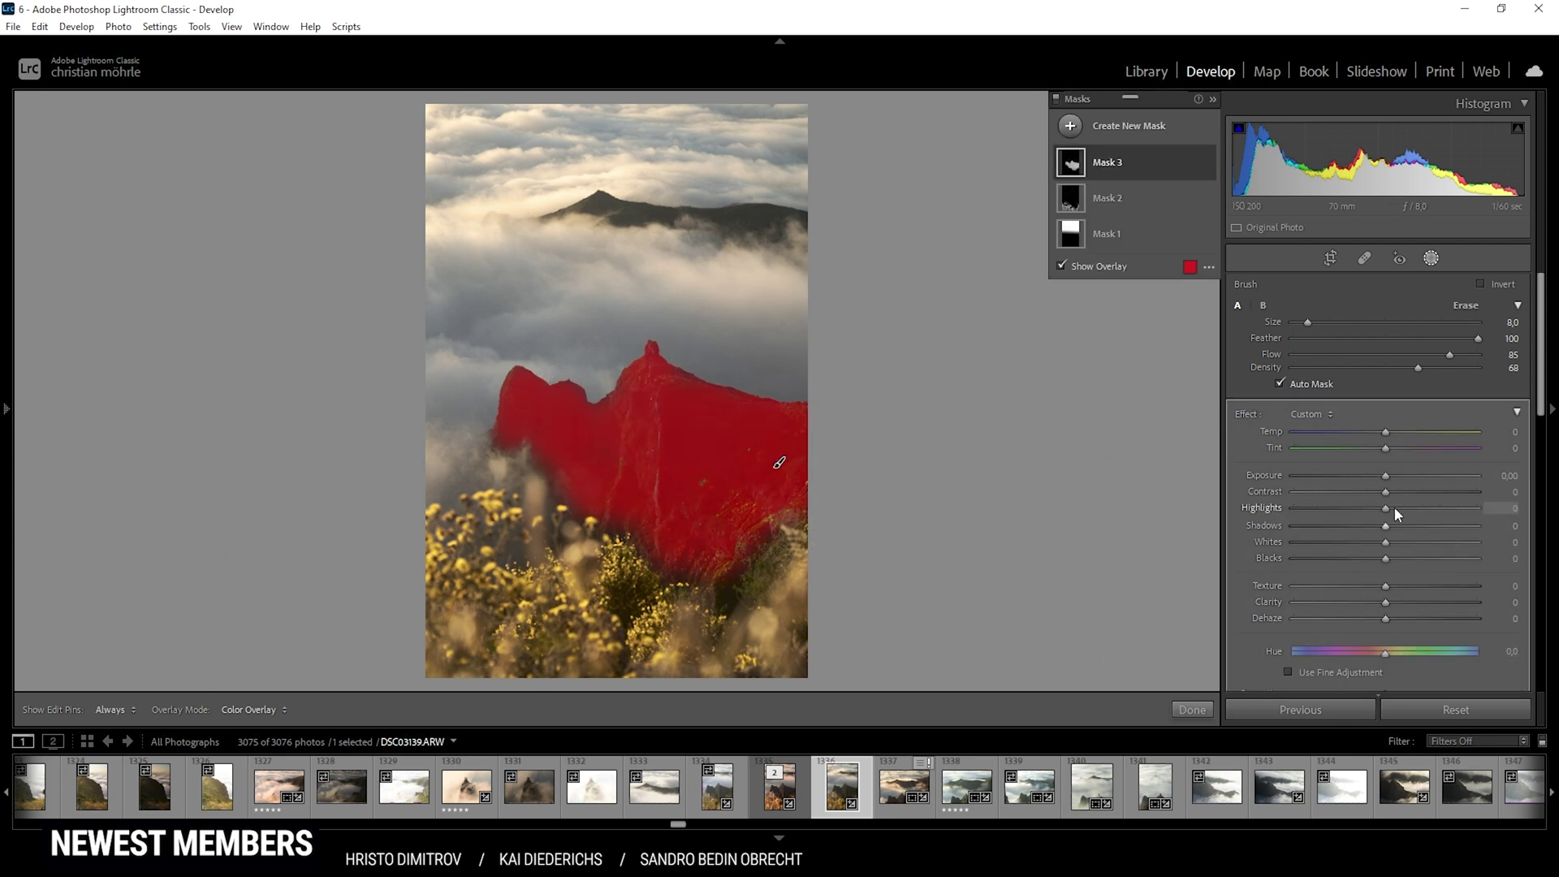
Step: Give the ridge mask Highlights 100 and Clarity 39, then close Masking and compare before/after
key("o")
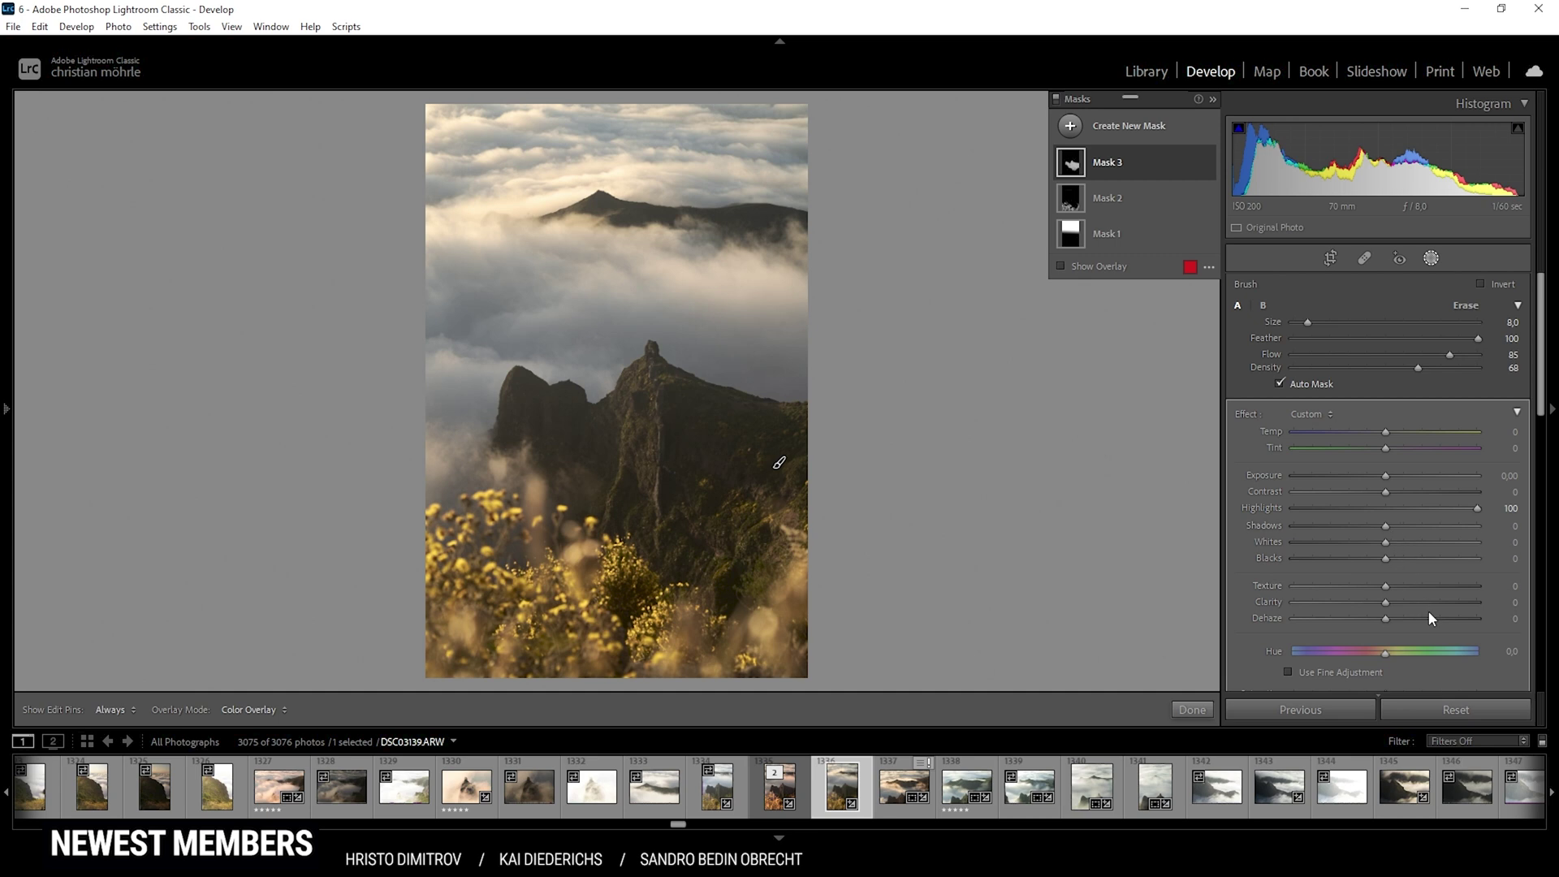
left_click_drag(1386, 602, 1420, 602)
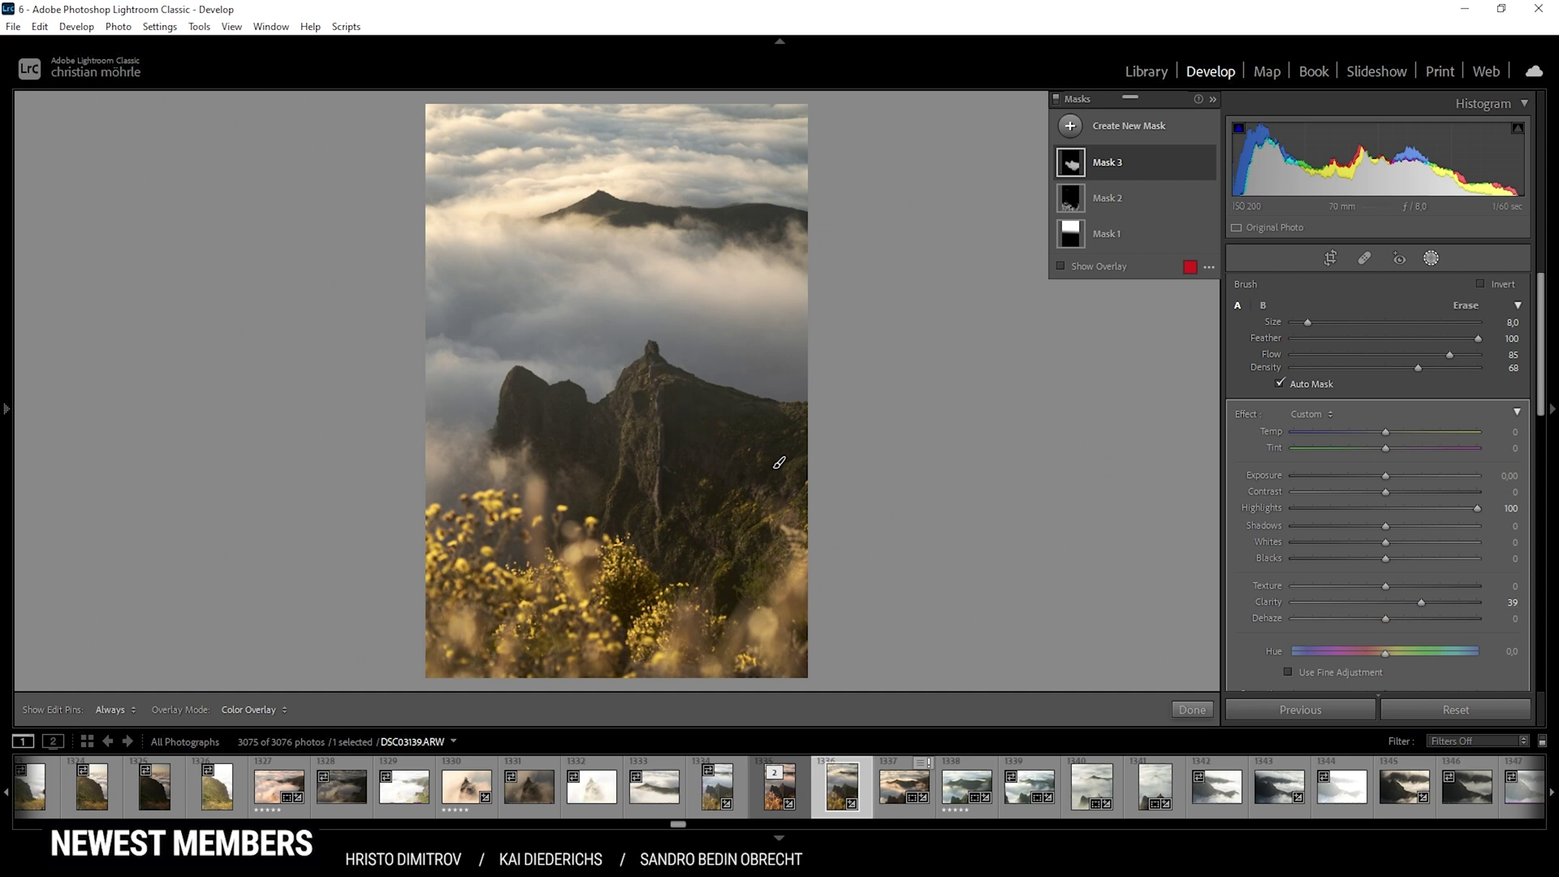
left_click(1433, 261)
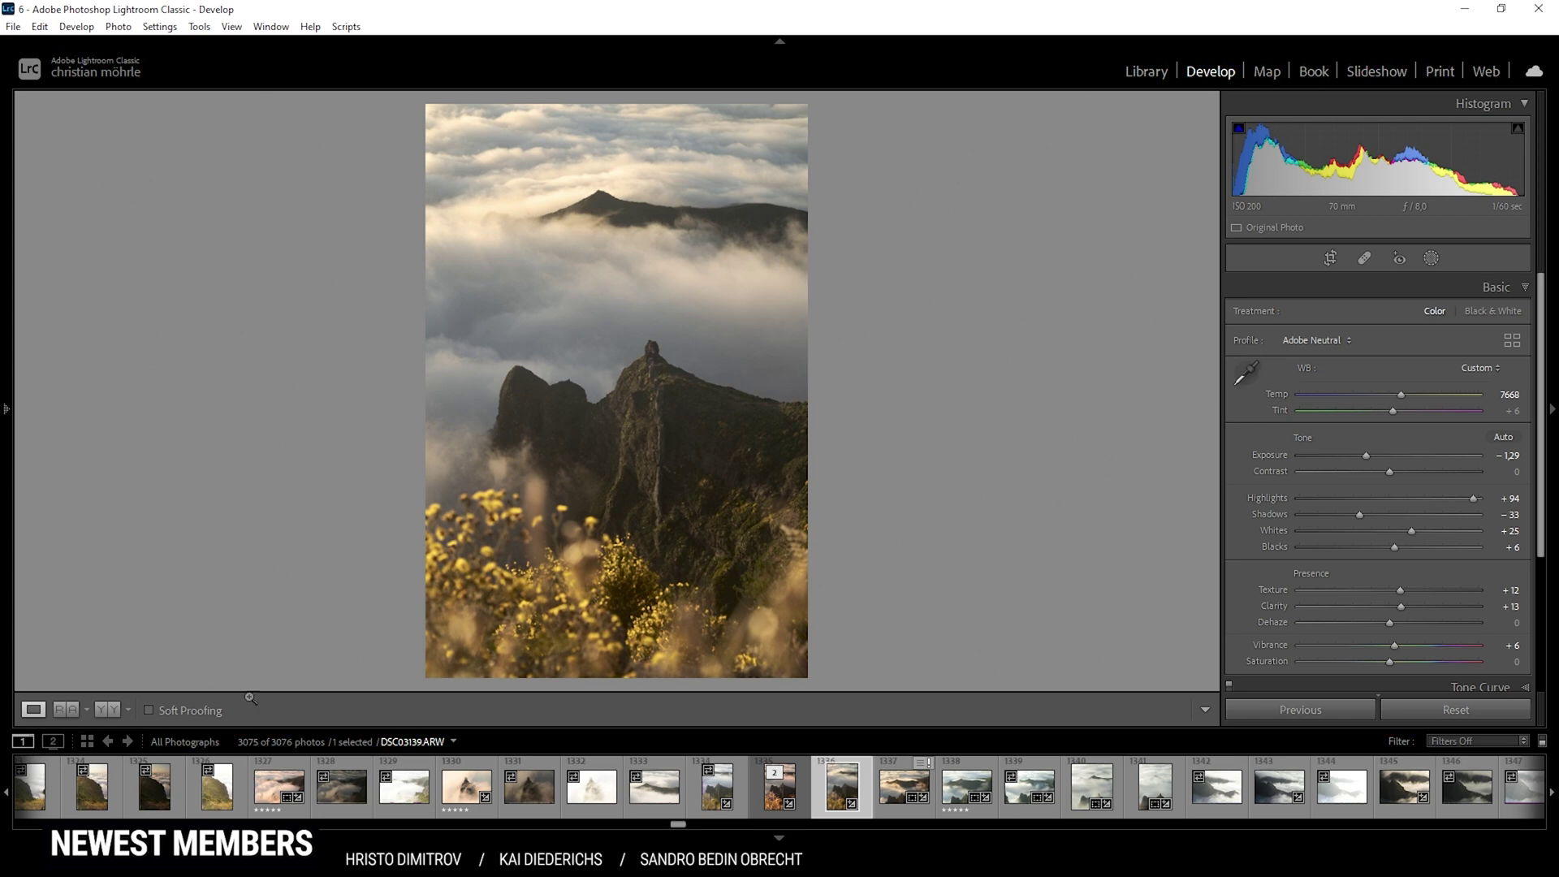
key("y")
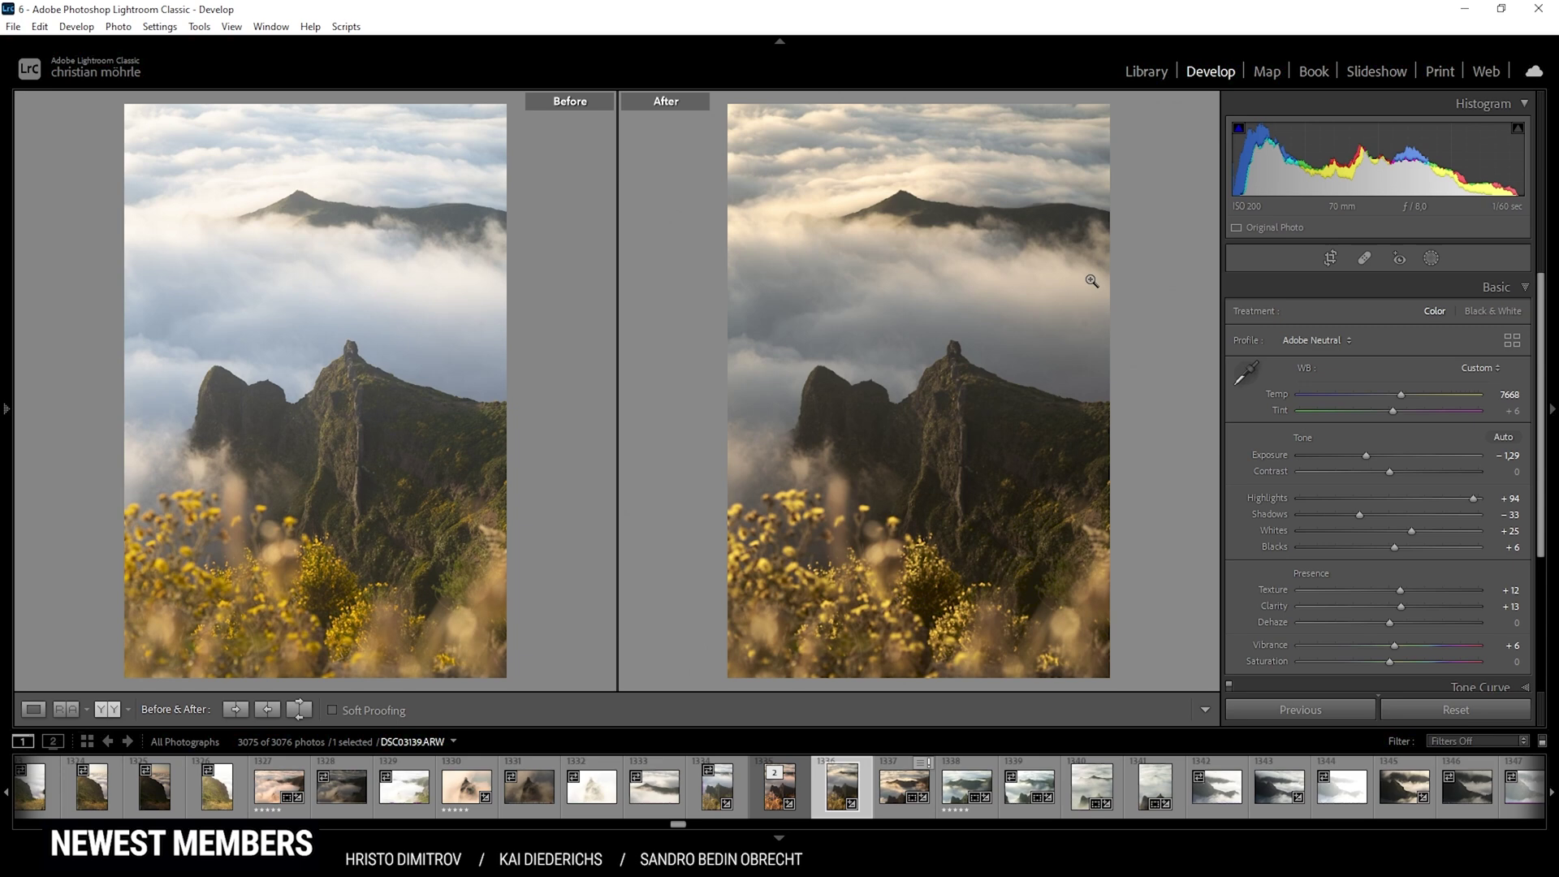
left_click(34, 708)
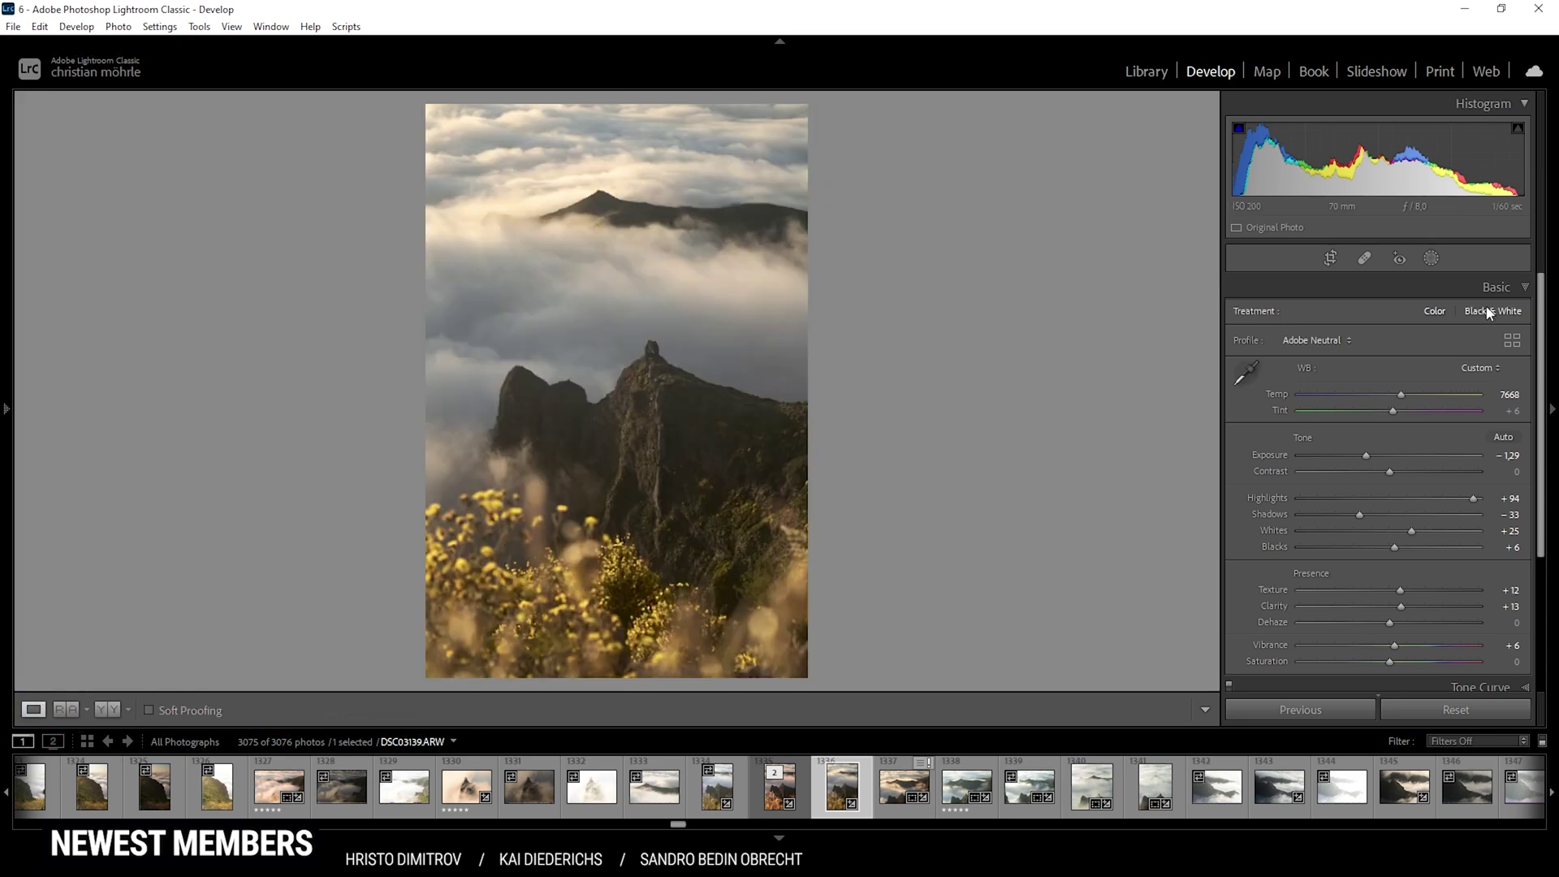
left_click_drag(1543, 288, 1542, 460)
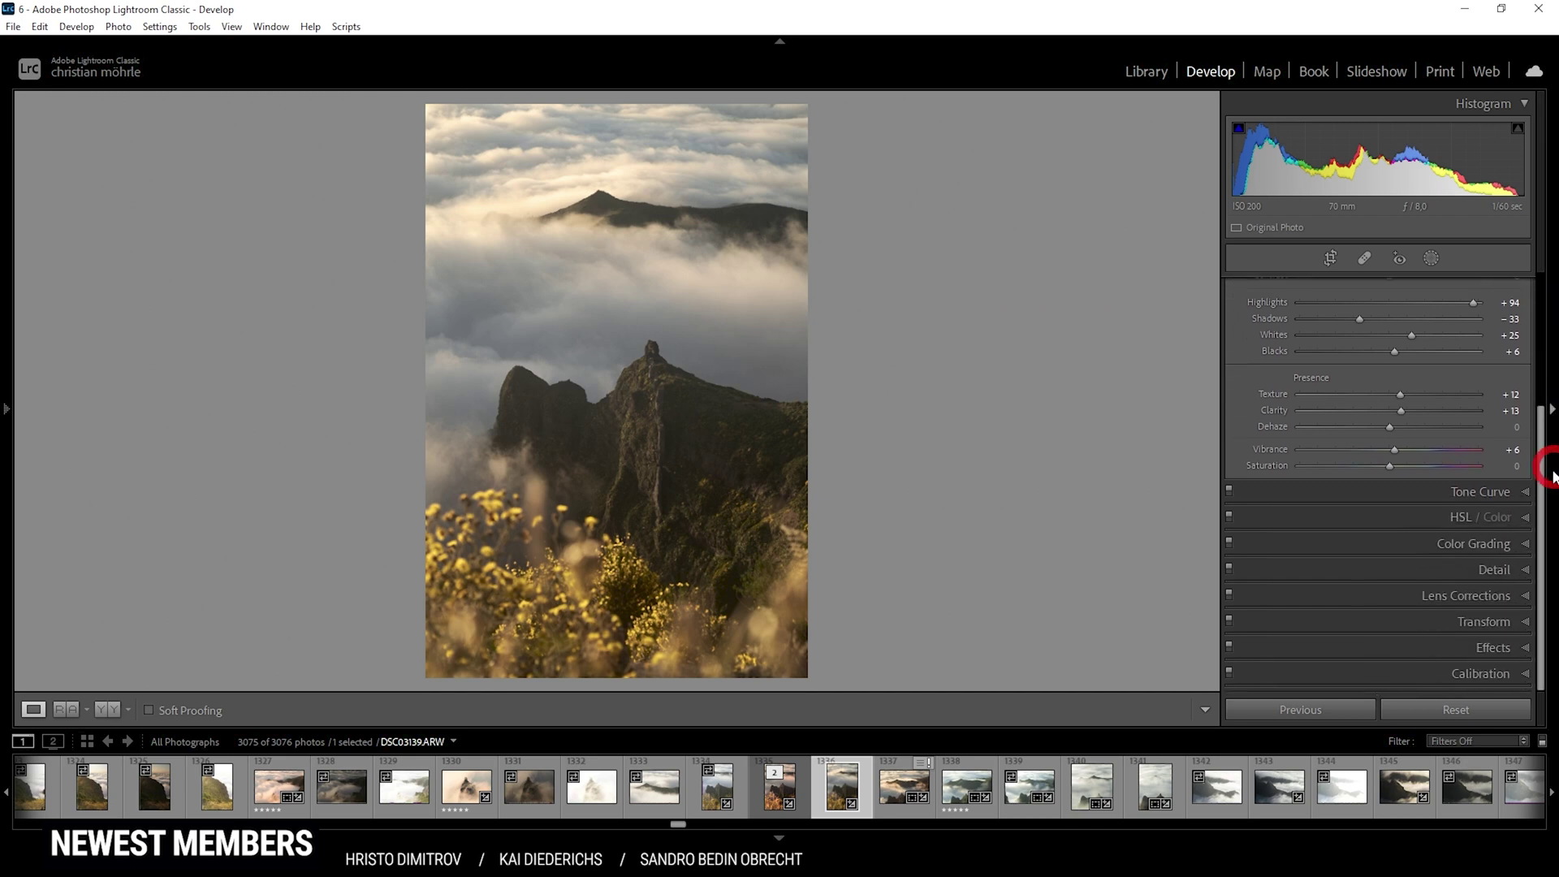
left_click(1524, 521)
Step: Shift Yellow hue to -48 and raise Yellow saturation to +37, also boosting Blue saturation
left_click(1257, 362)
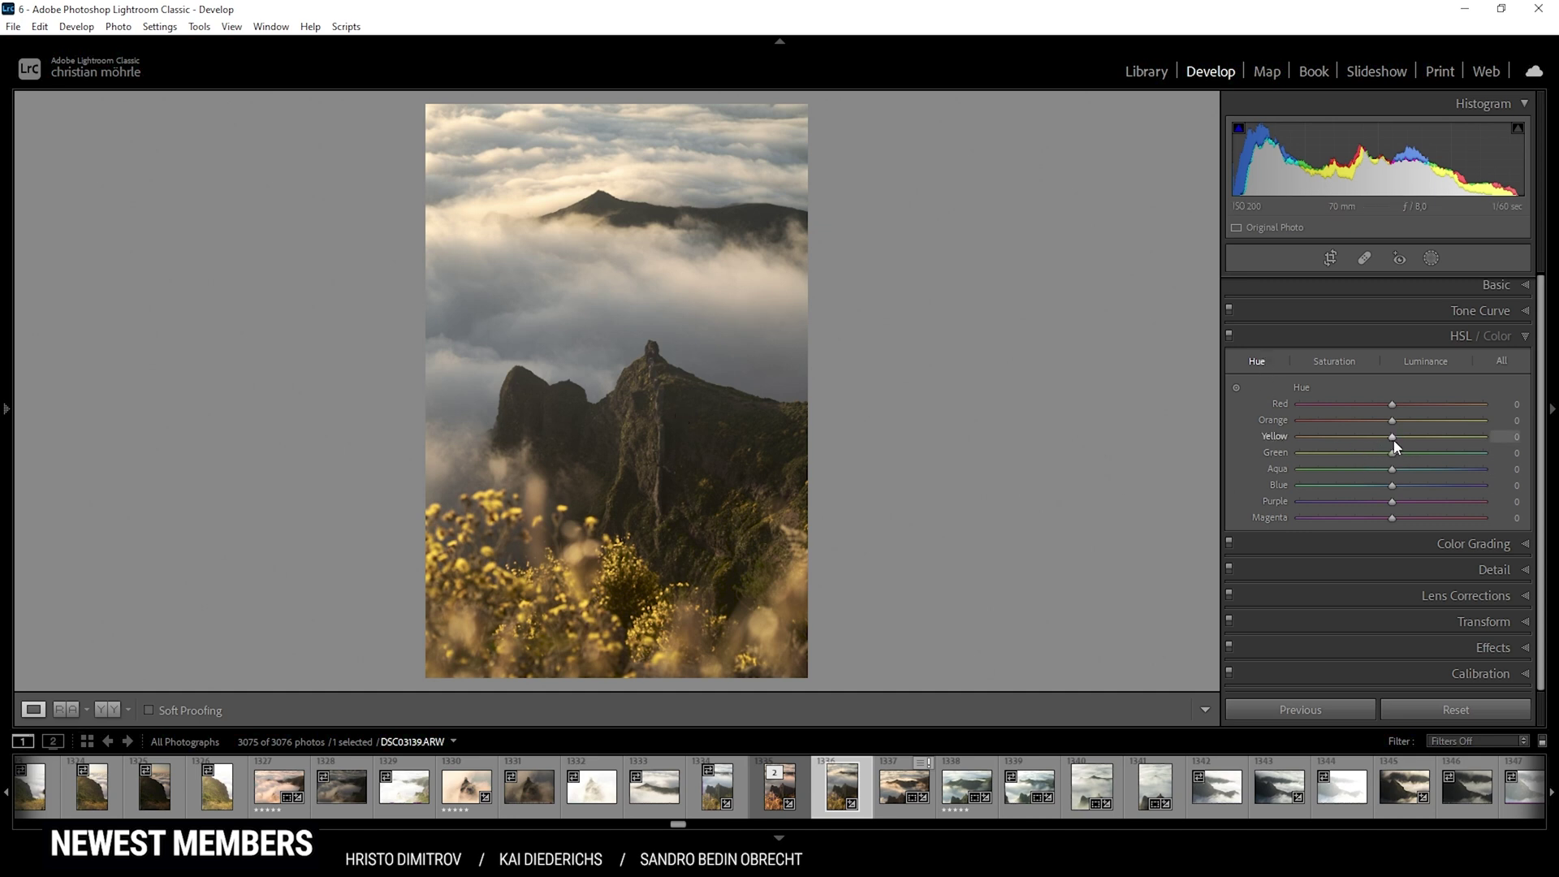
left_click_drag(1394, 439, 1346, 439)
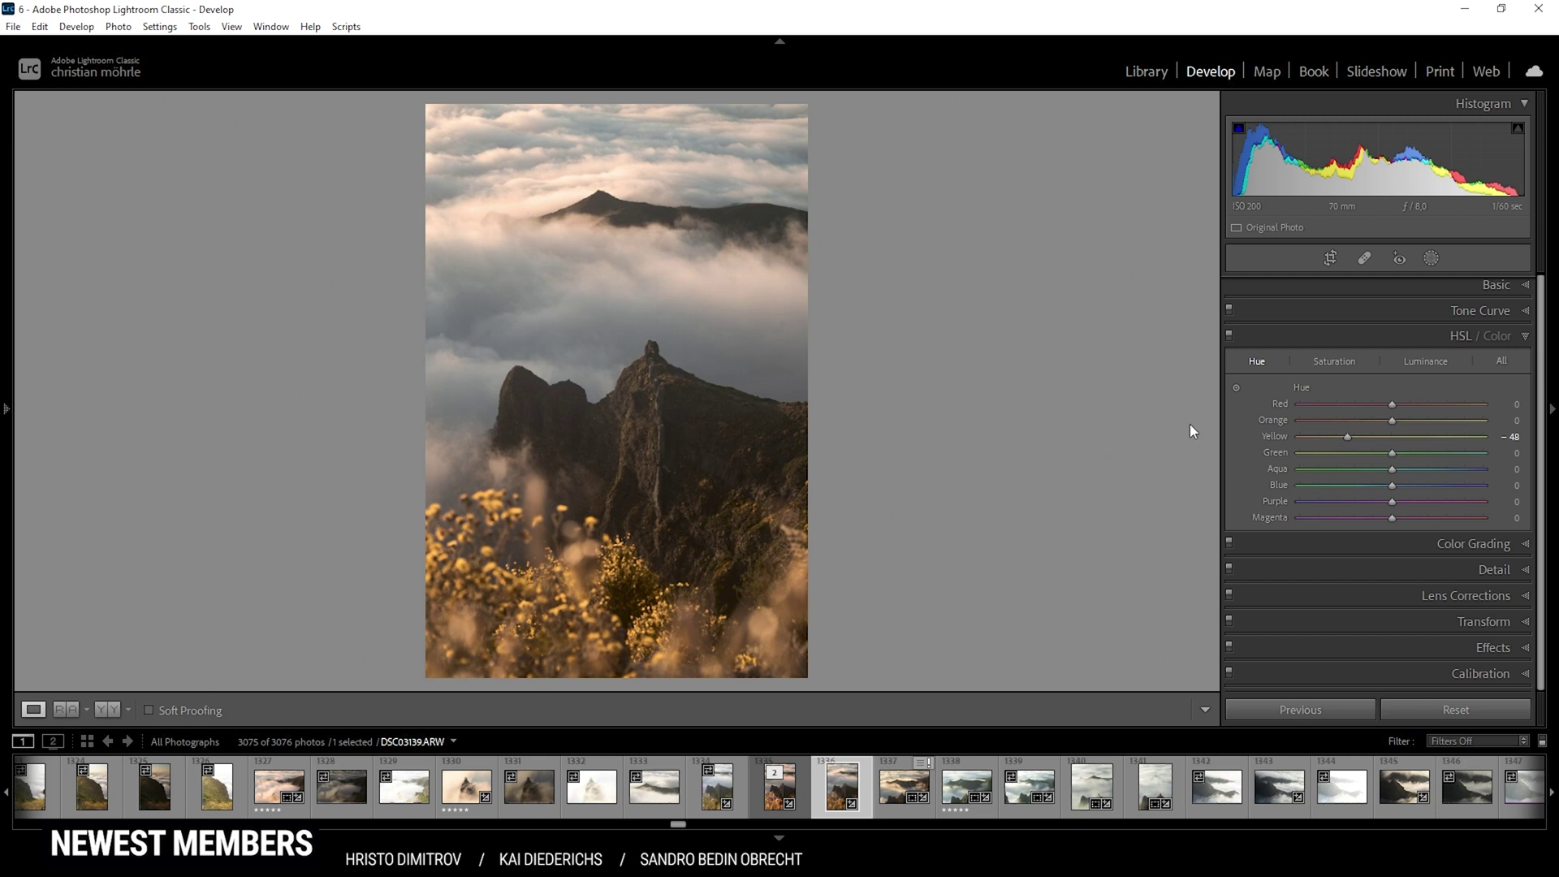
left_click(1323, 359)
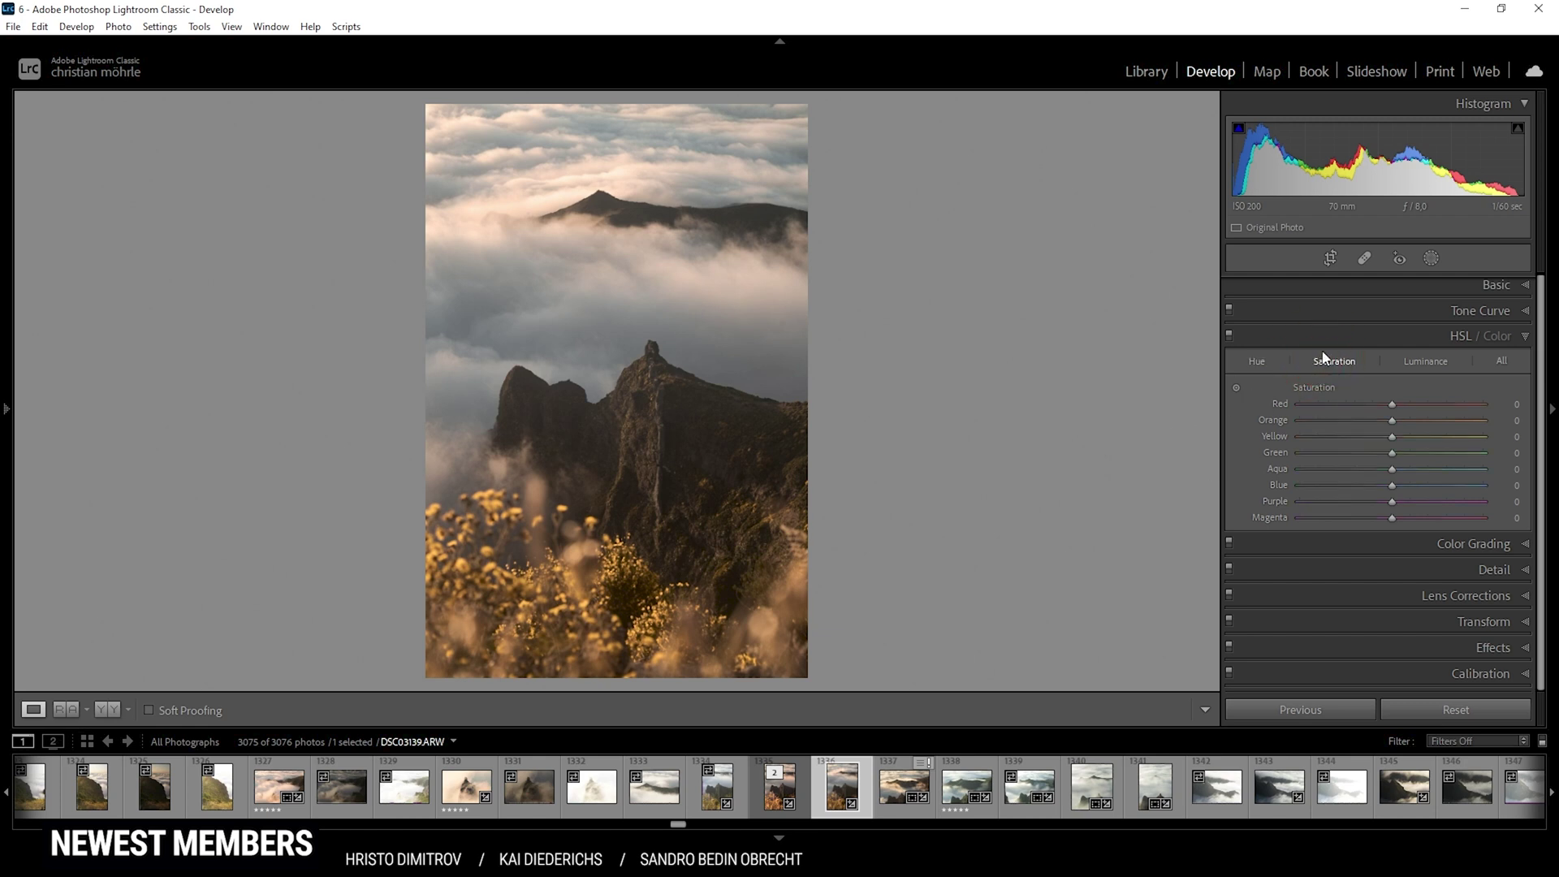
left_click_drag(1392, 437, 1425, 441)
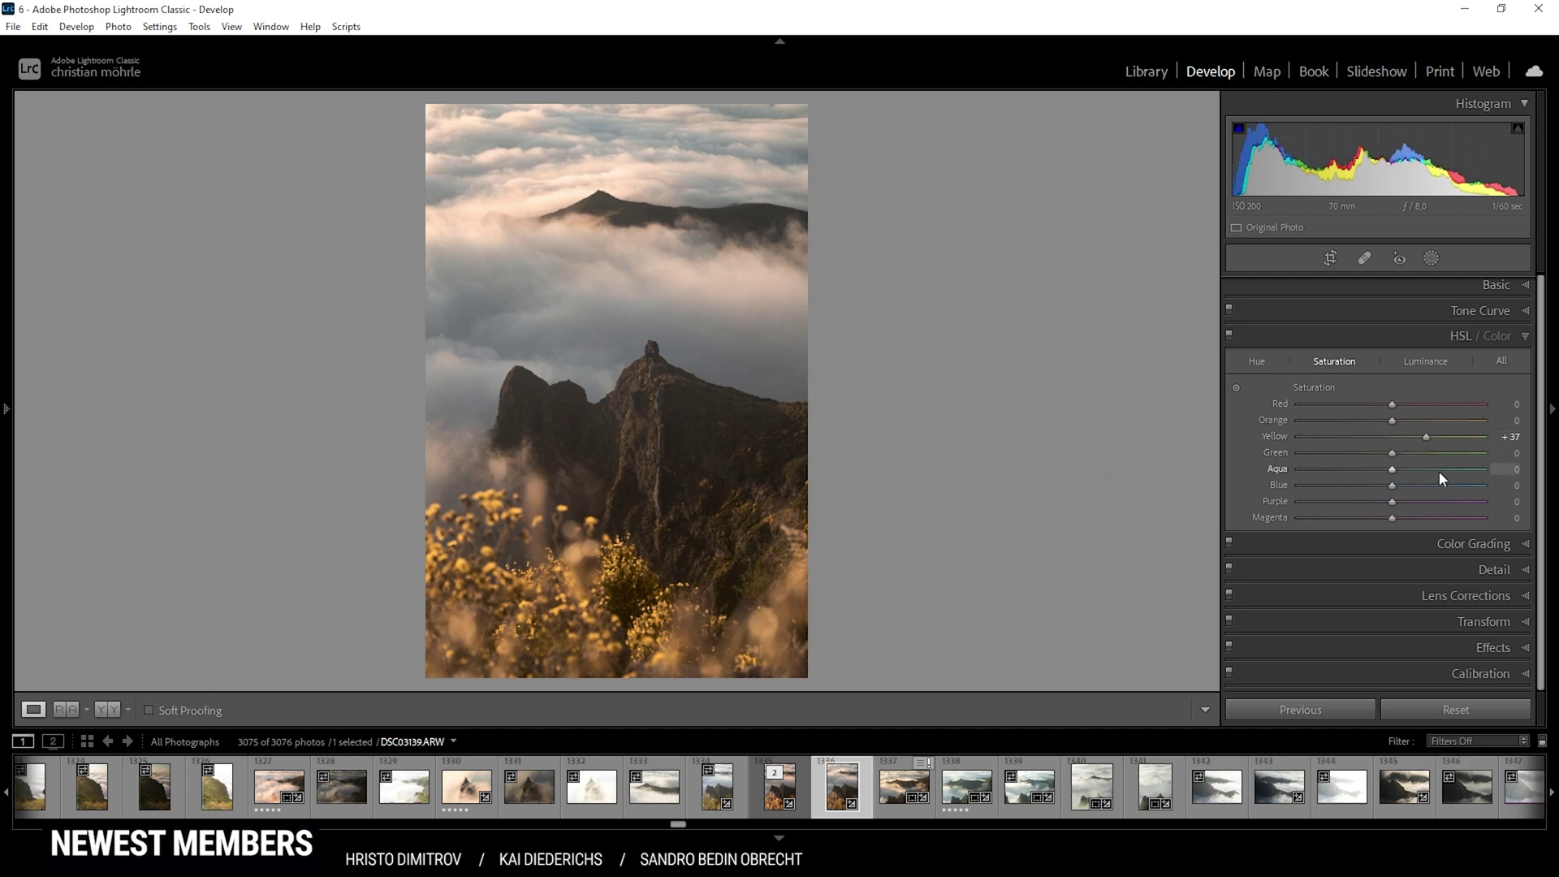
left_click_drag(1394, 486, 1411, 485)
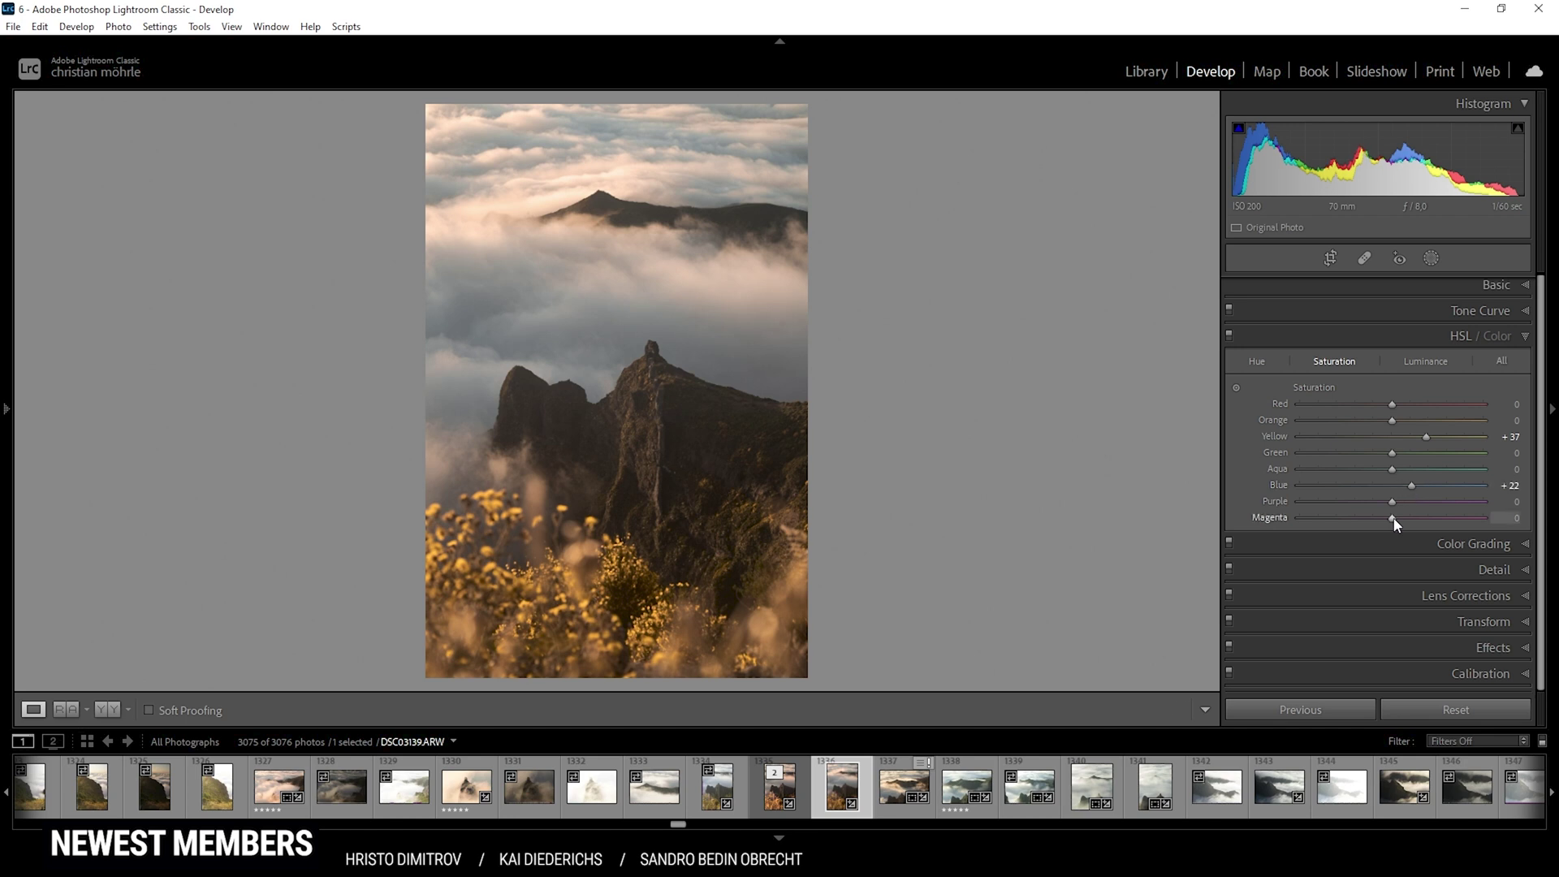
Step: Brighten Yellow luminance to +16 and collapse the HSL panel
left_click(1425, 361)
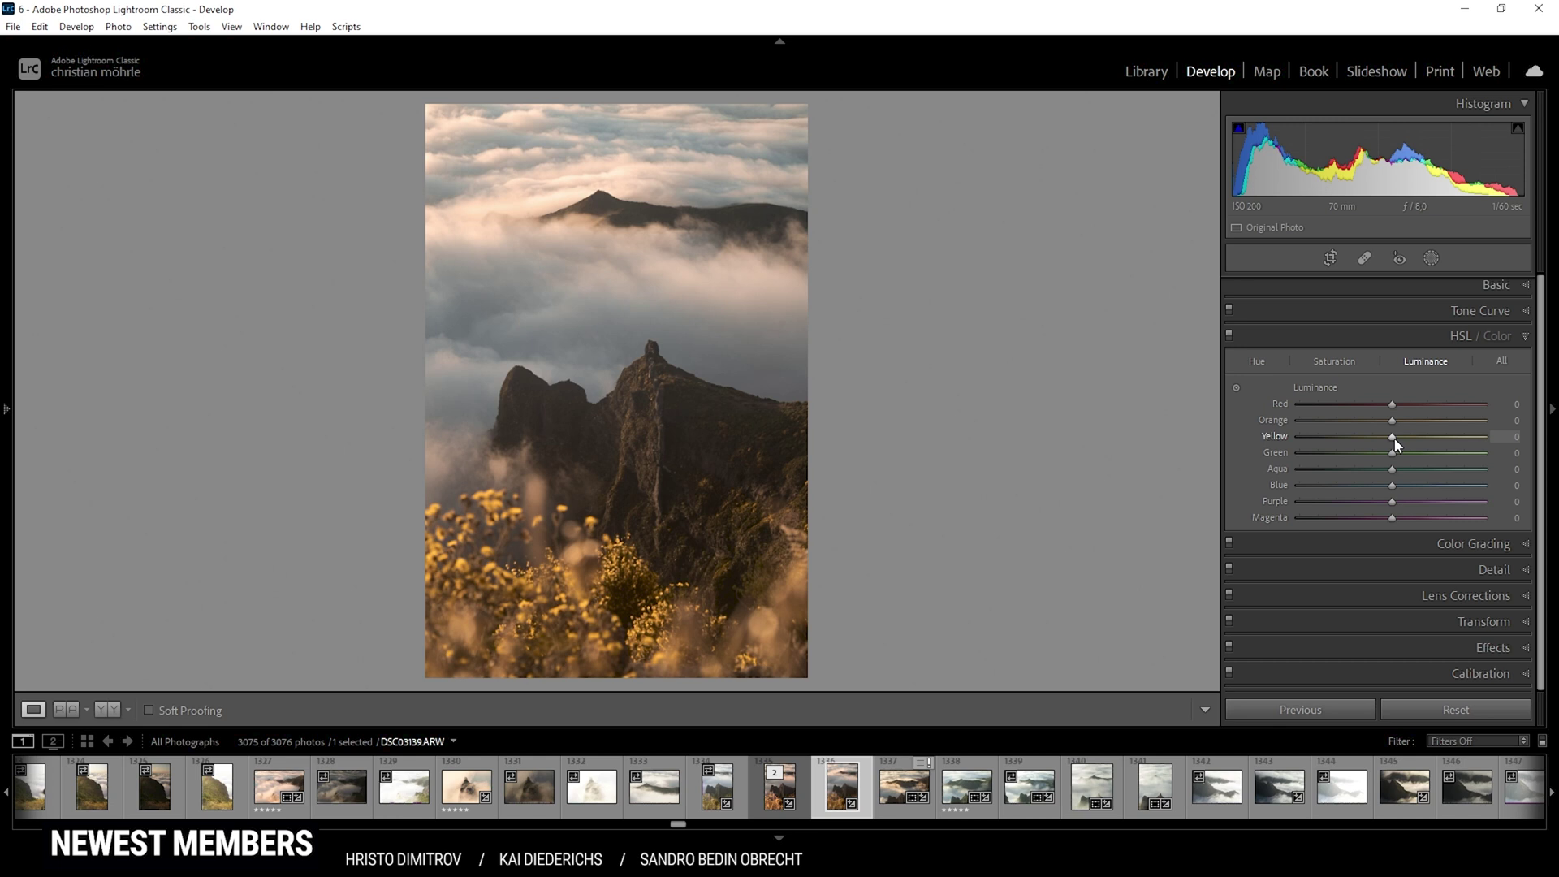
left_click_drag(1393, 438, 1407, 440)
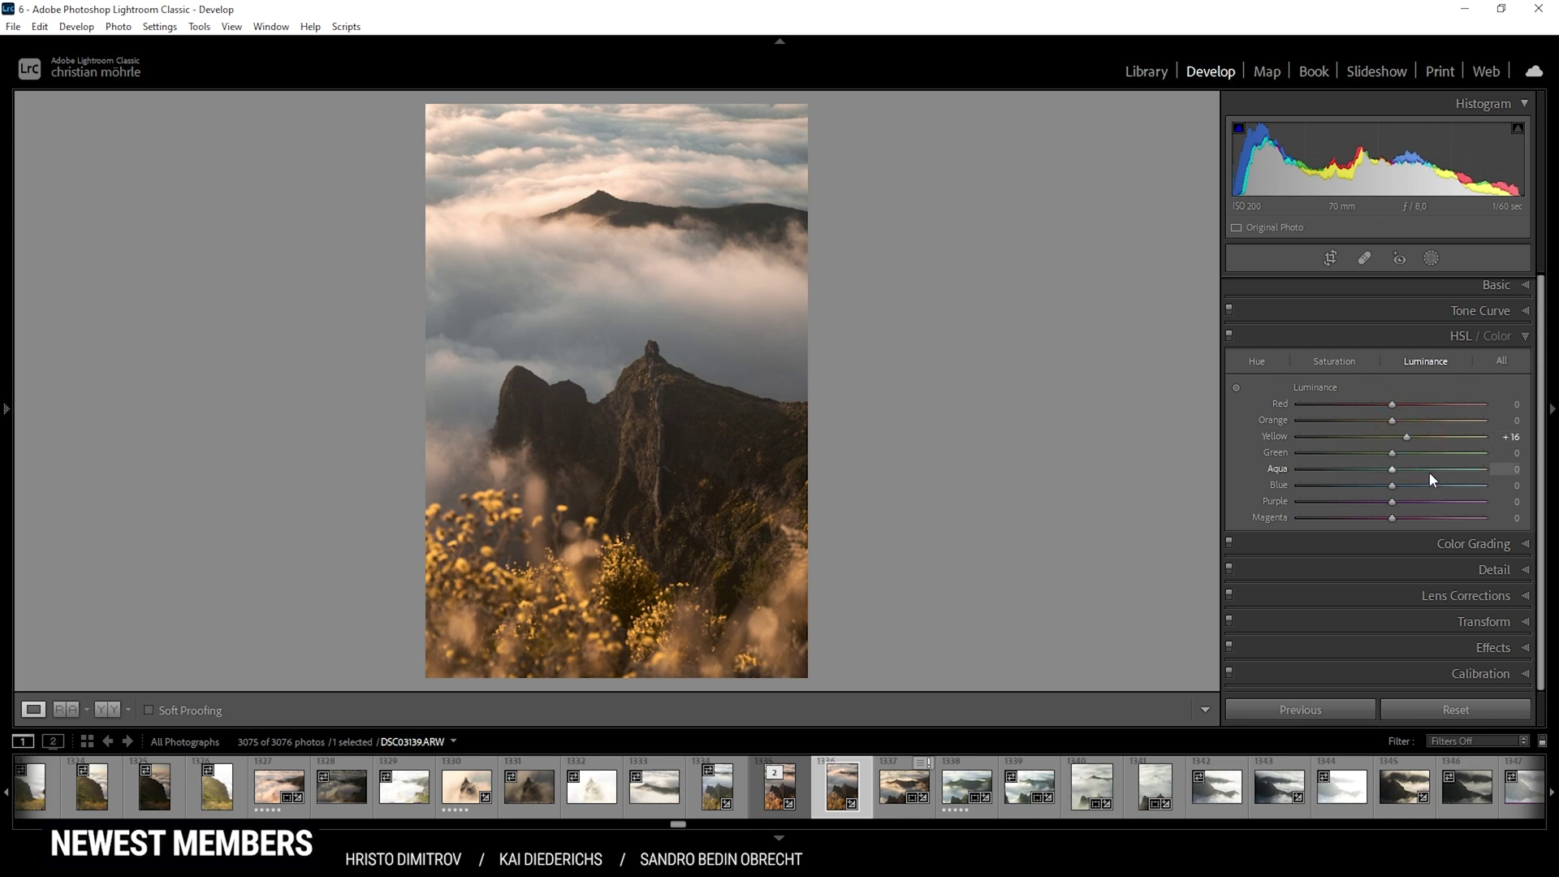
left_click(1234, 338)
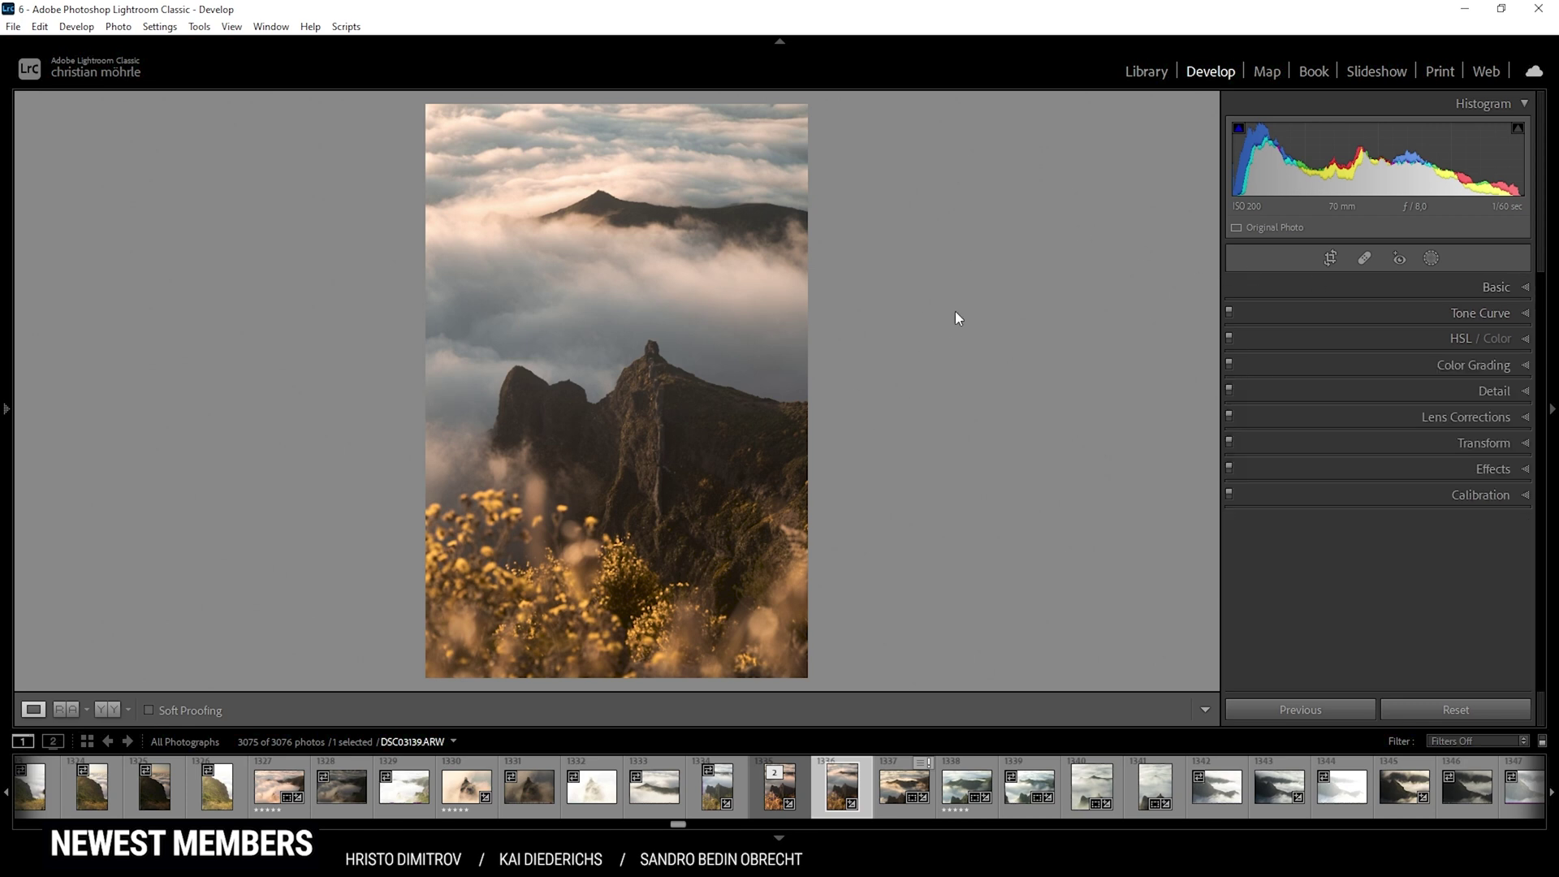
left_click(1526, 367)
Step: Grade highlights to Hue 40 / Saturation 39 and midtones to Hue 40 / Saturation 14
scroll(1447, 362, "down", 1)
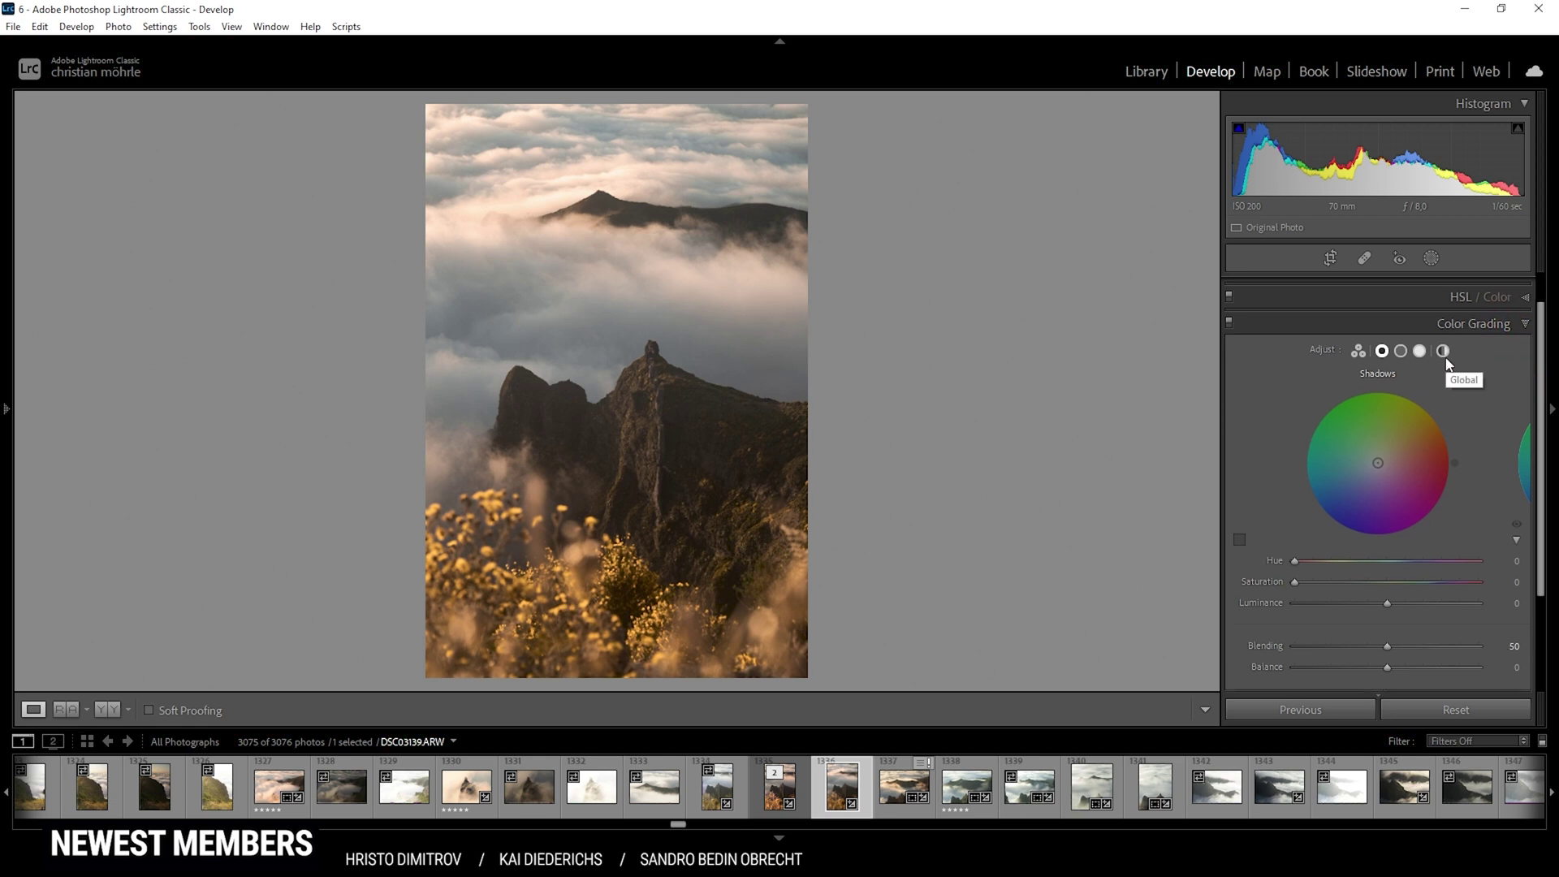
left_click(1419, 354)
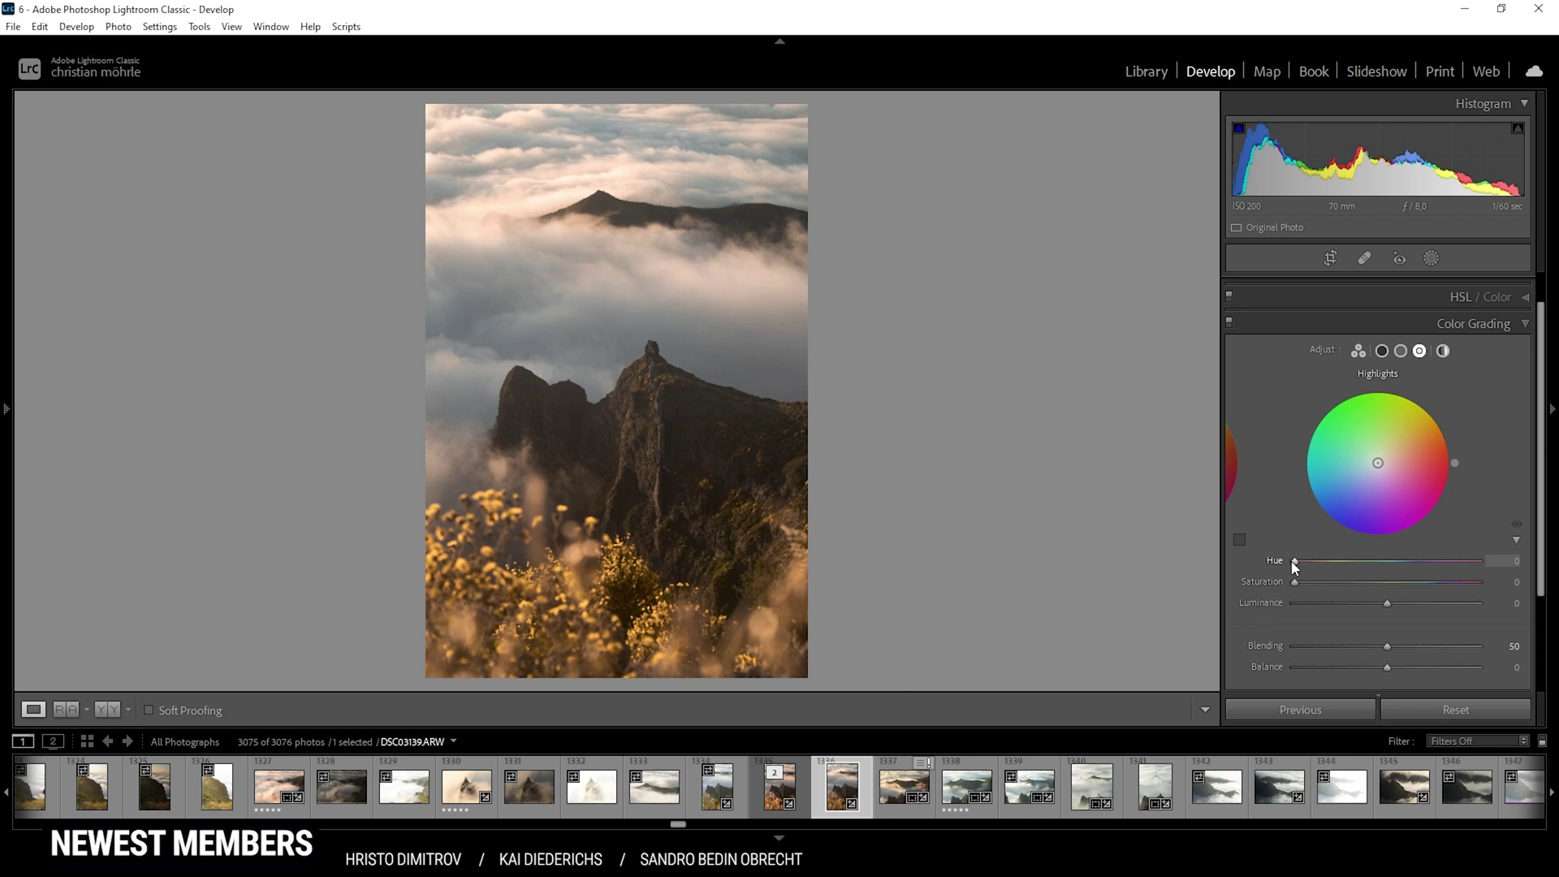
left_click_drag(1296, 561, 1370, 594)
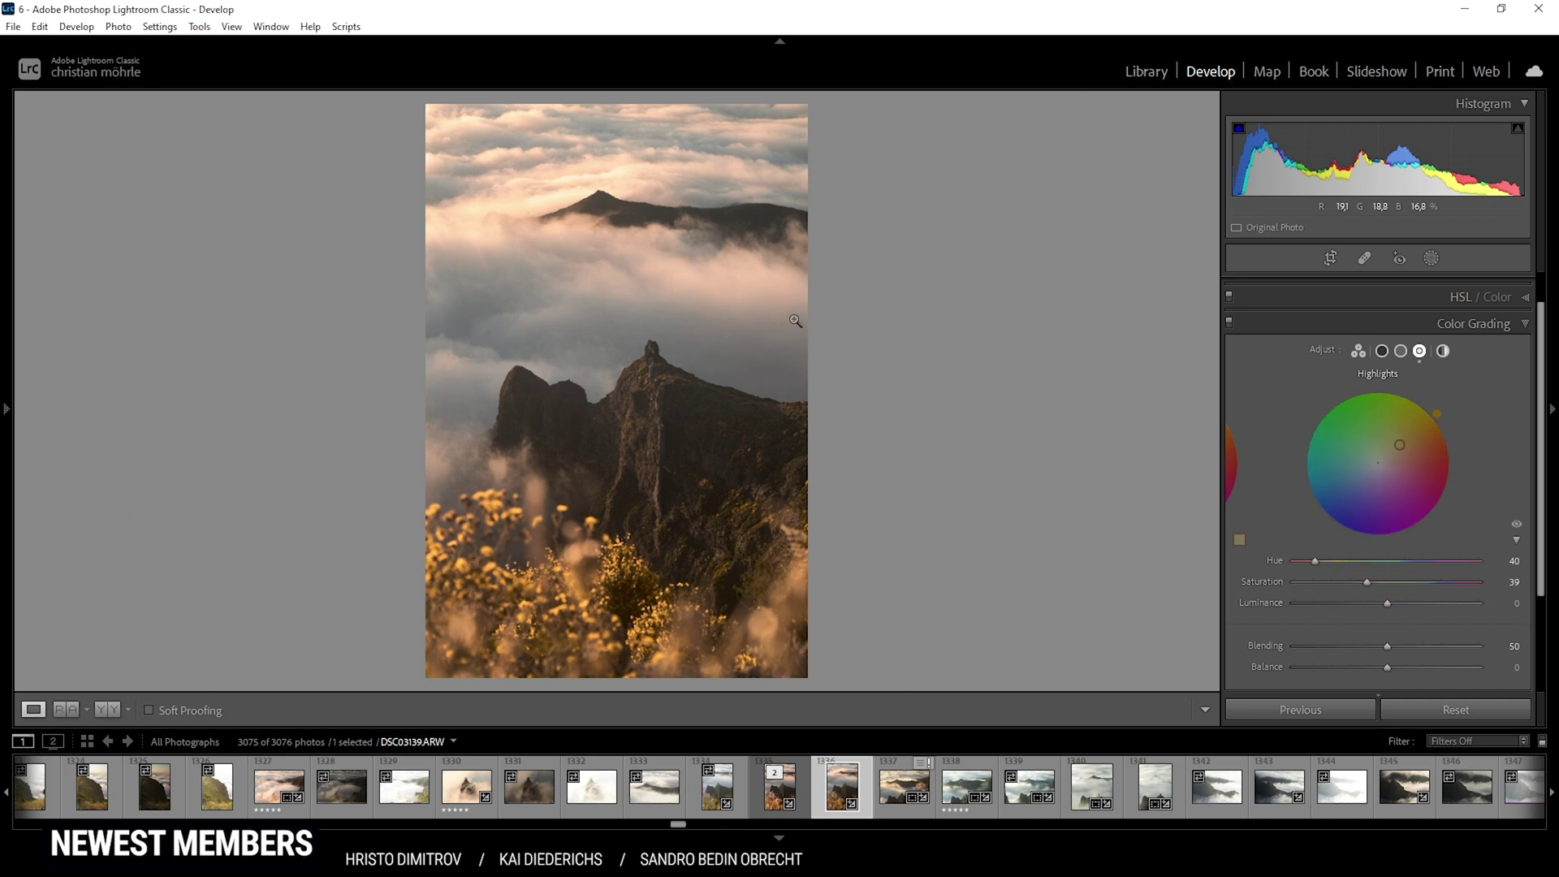
left_click(1401, 350)
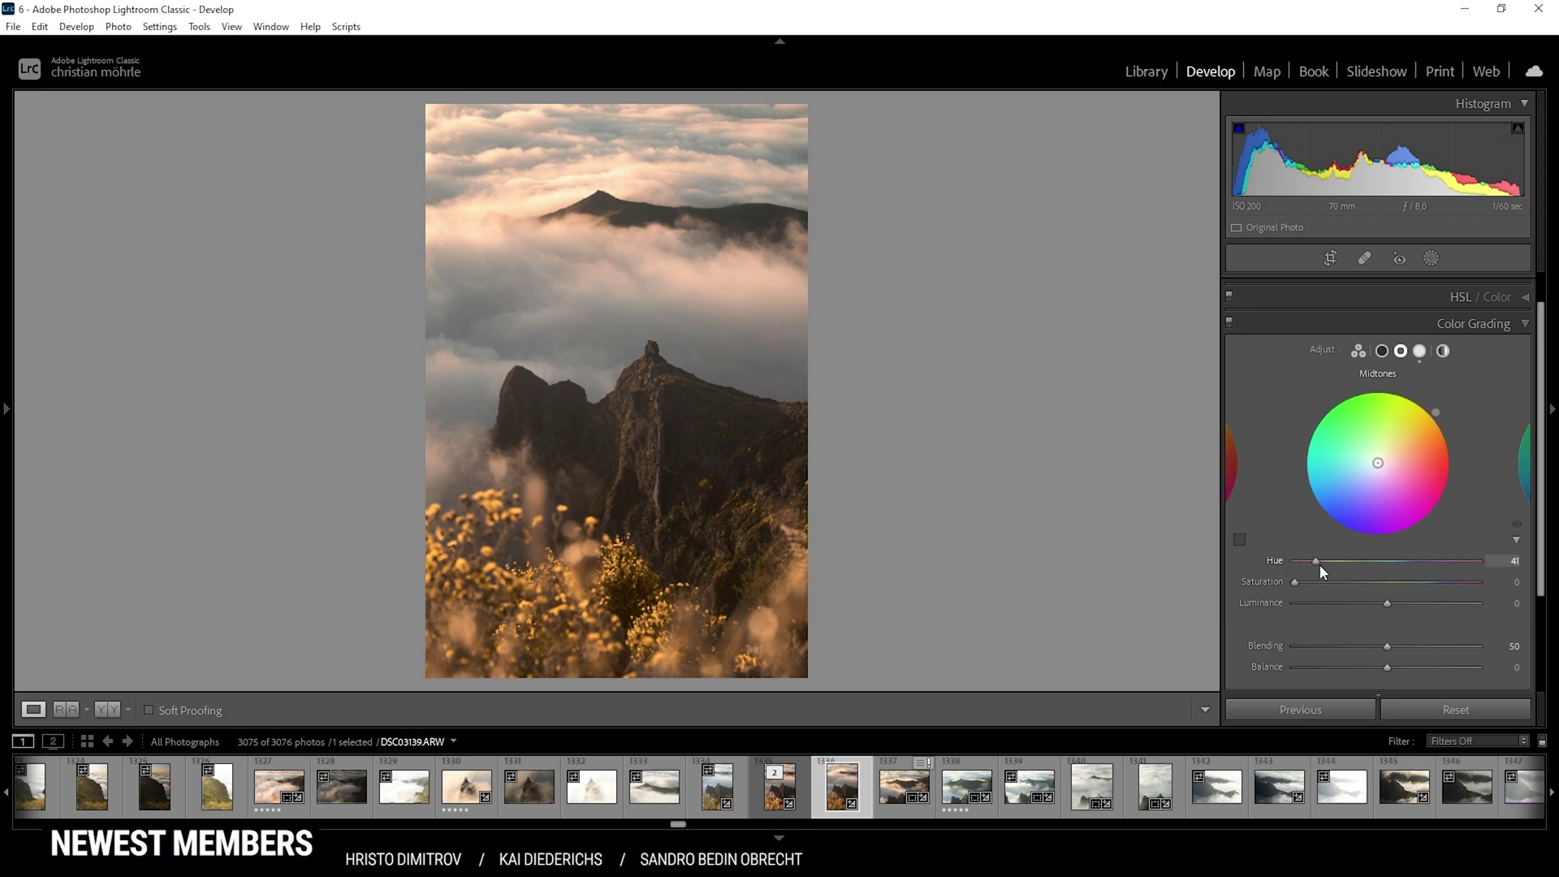
left_click_drag(1318, 563, 1320, 582)
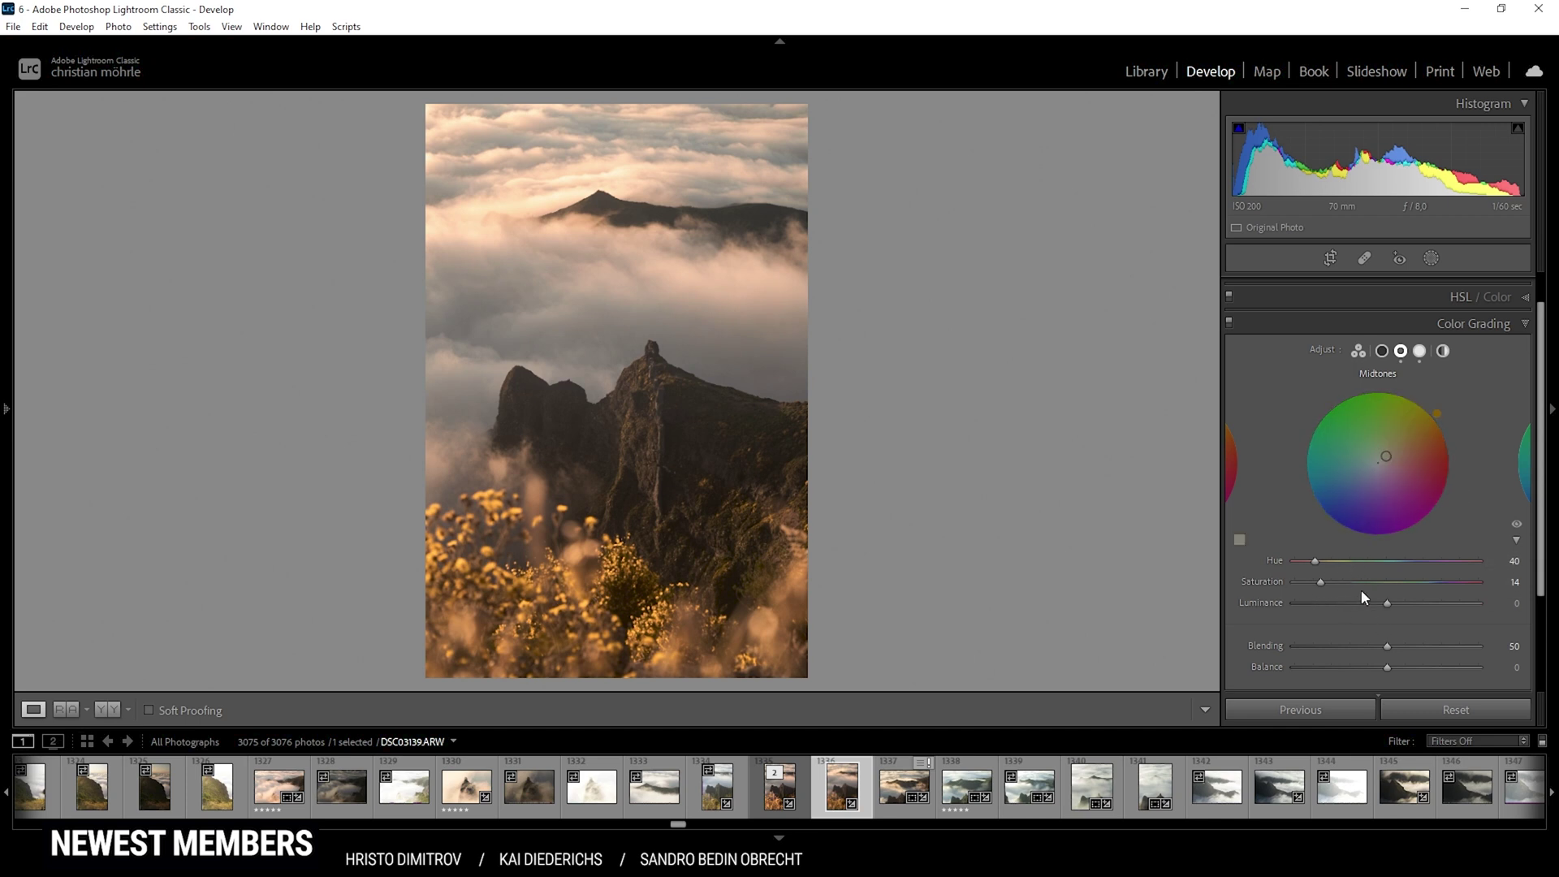
left_click(1381, 351)
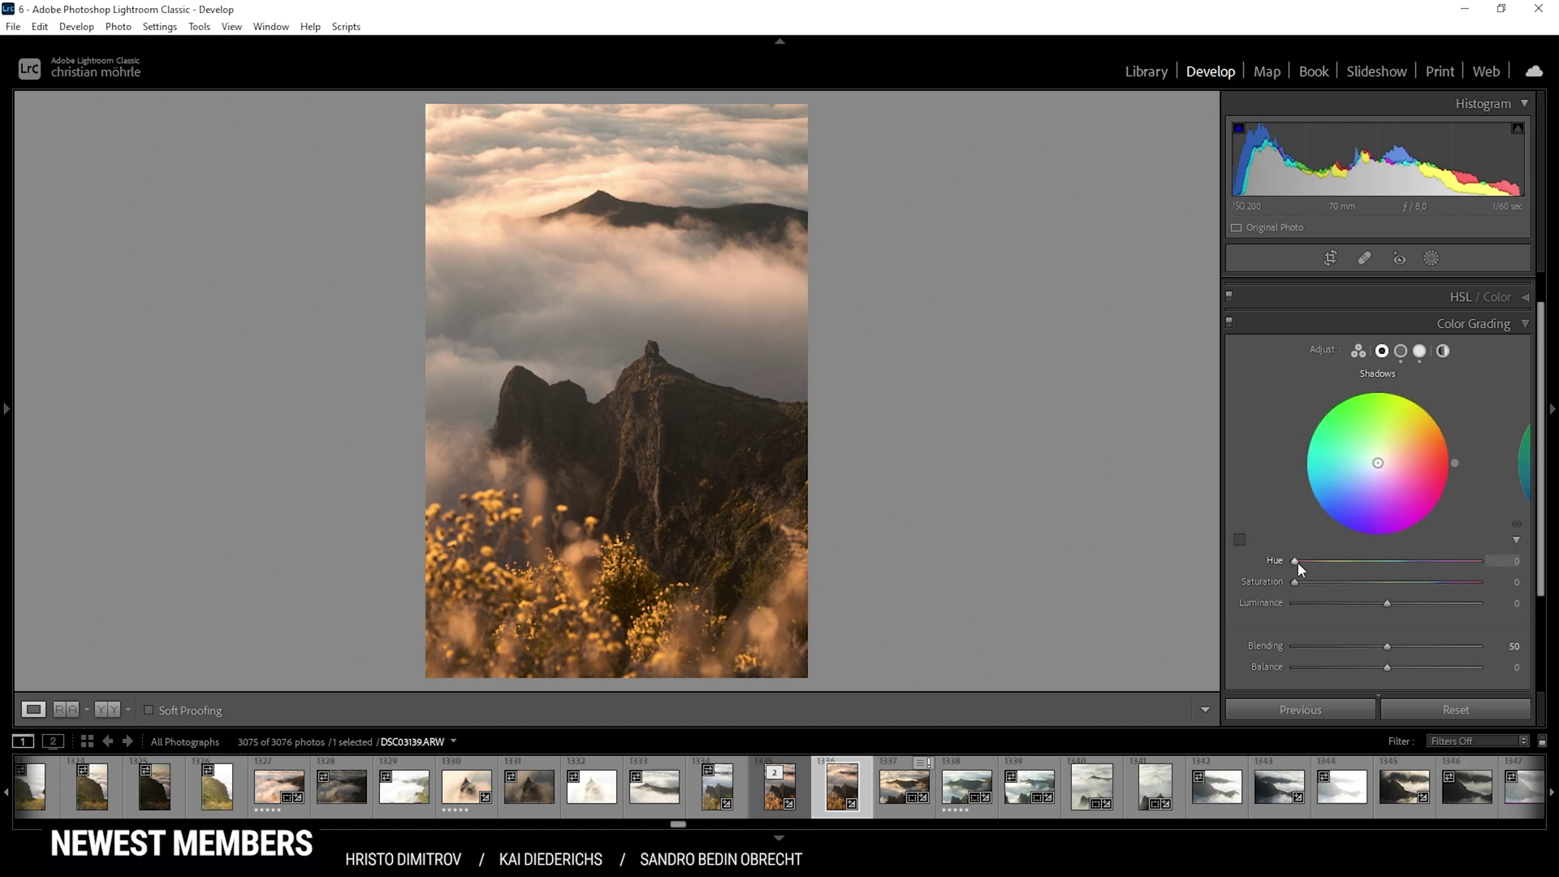
Step: Tint the shadows to Hue 230 and Saturation 20, lowering their Luminance to -20
left_click_drag(1297, 562, 1415, 591)
left_click_drag(1294, 581, 1327, 591)
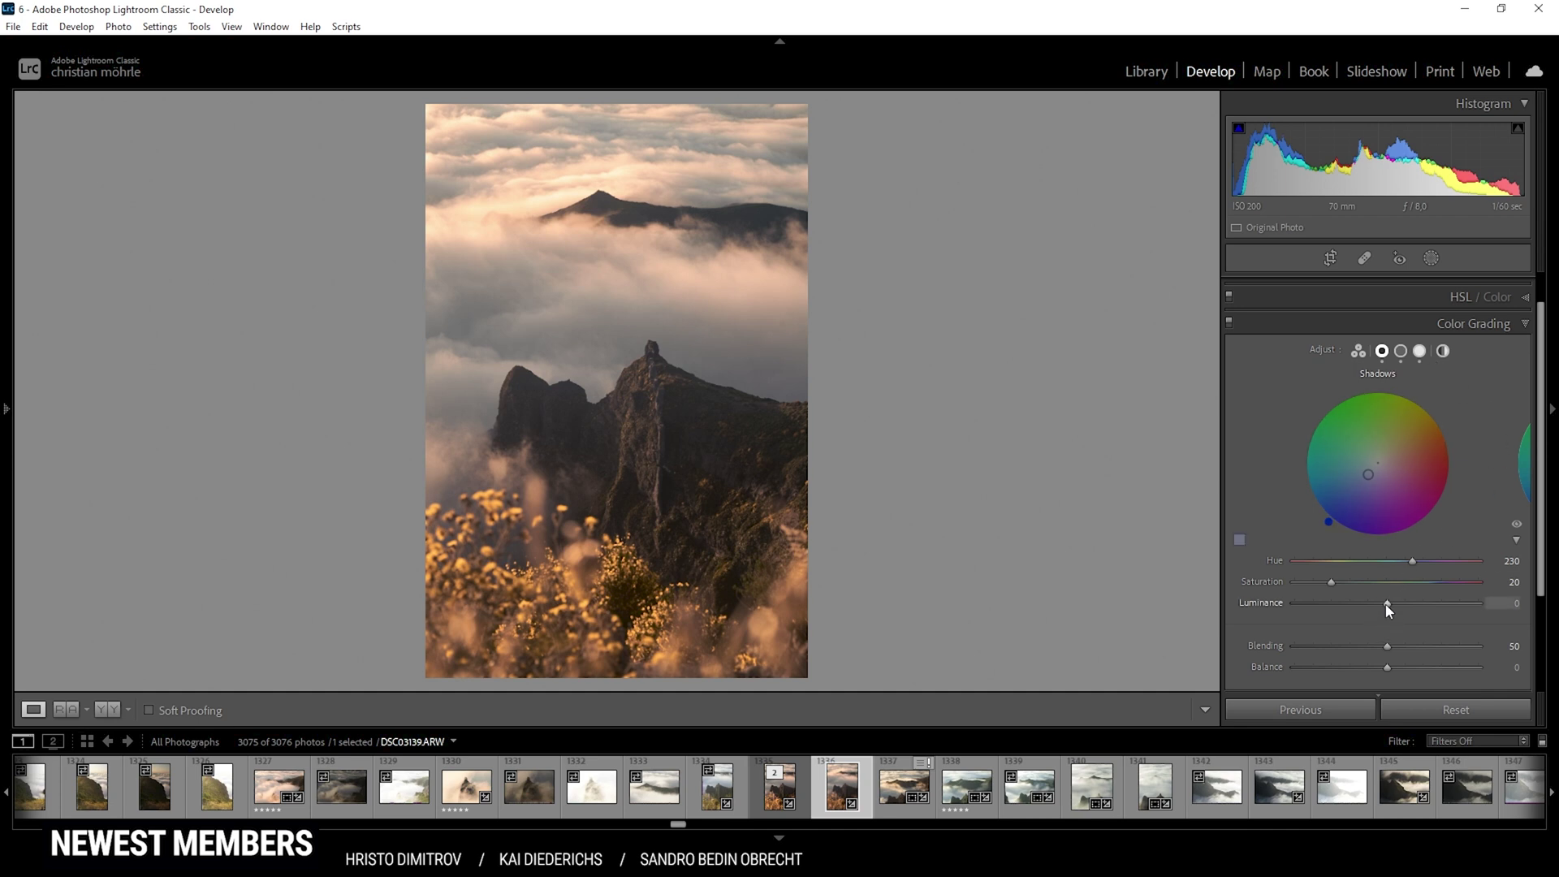
left_click_drag(1387, 604, 1368, 606)
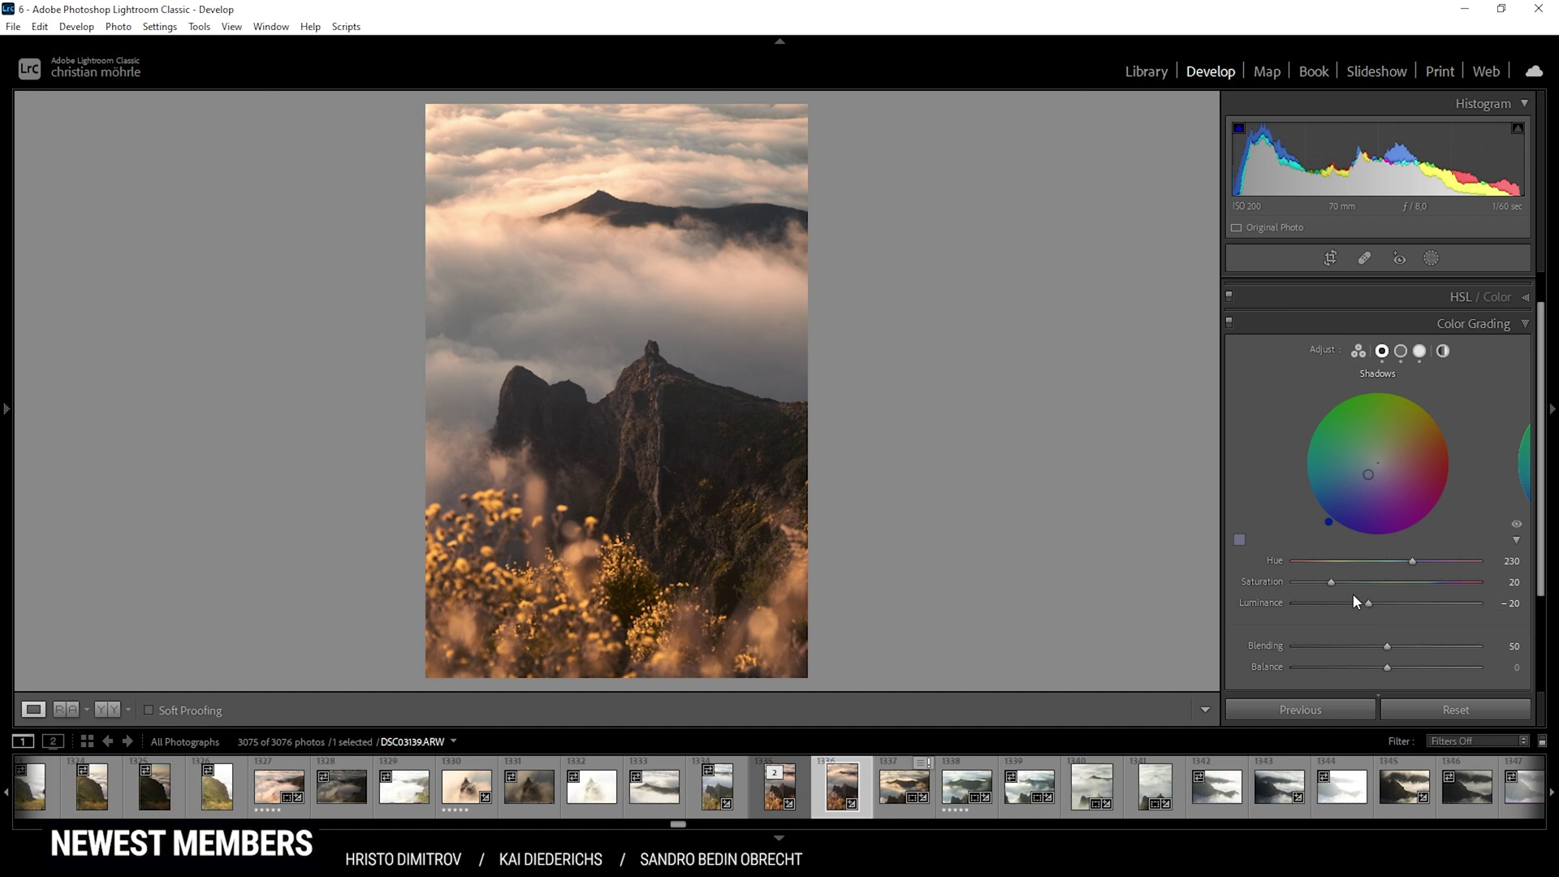
Step: Set the Calibration Blue Primary to Hue -12 and Saturation +27
left_click(1526, 325)
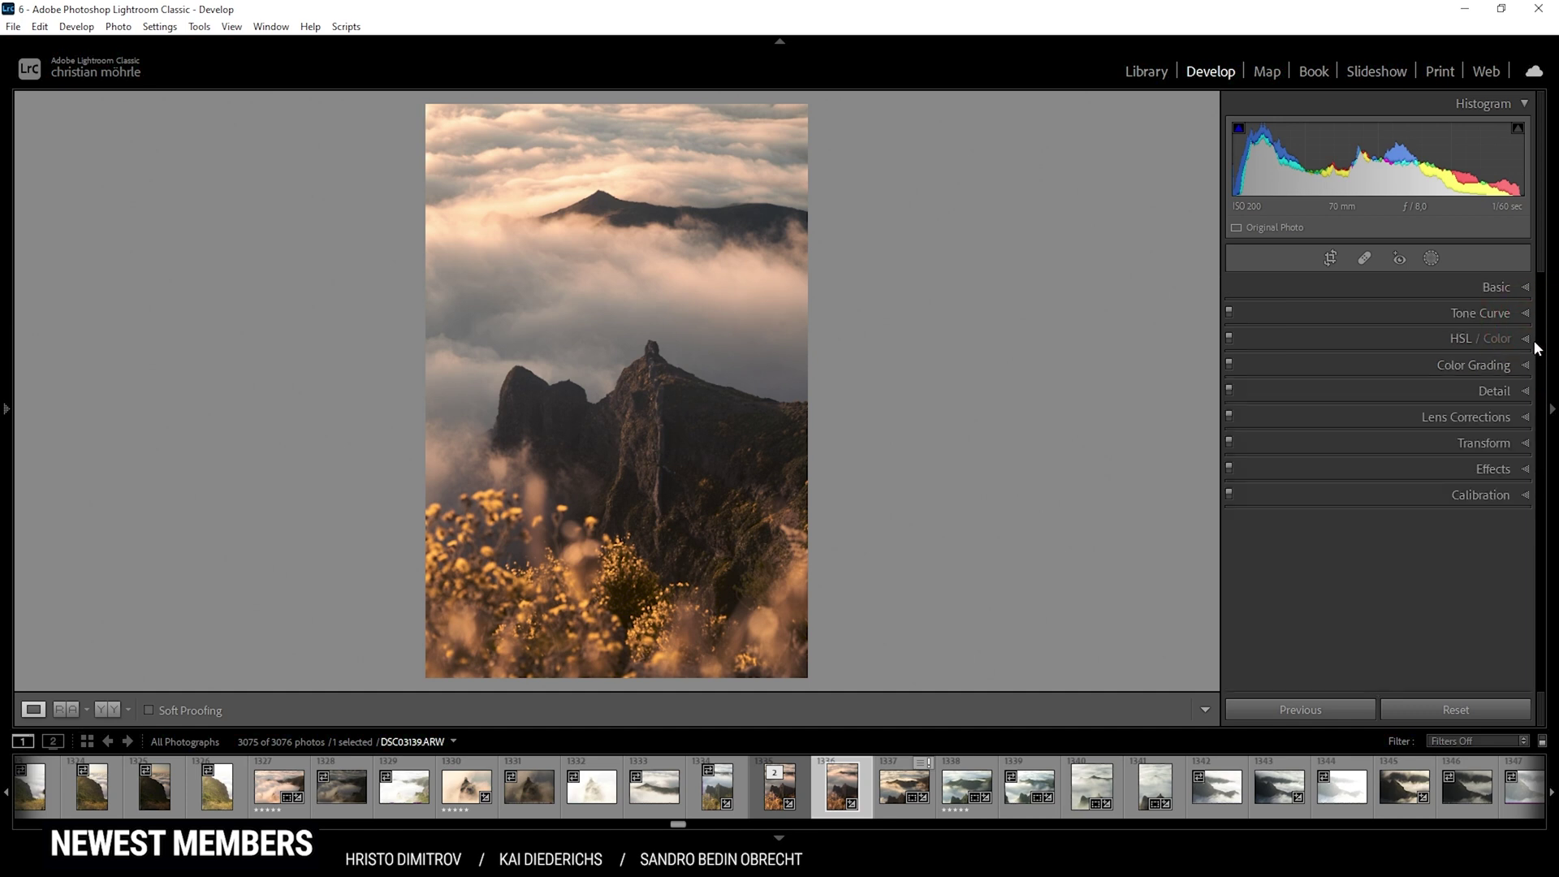
left_click(1522, 497)
scroll(1542, 491, "down", 2)
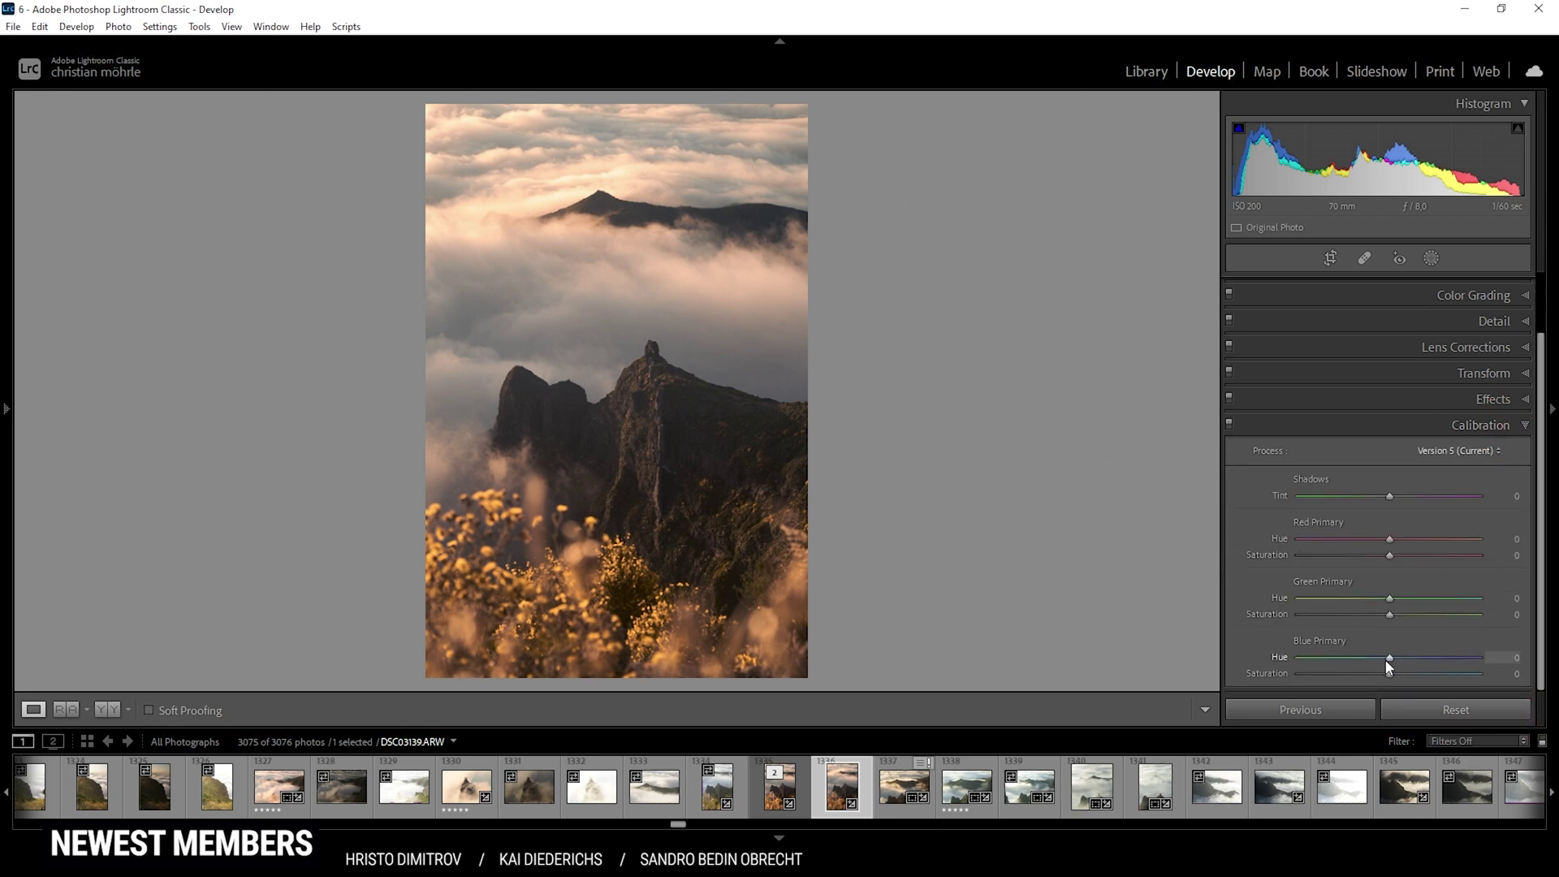
left_click_drag(1387, 662, 1383, 662)
left_click_drag(1382, 664, 1380, 665)
left_click_drag(1395, 673, 1413, 675)
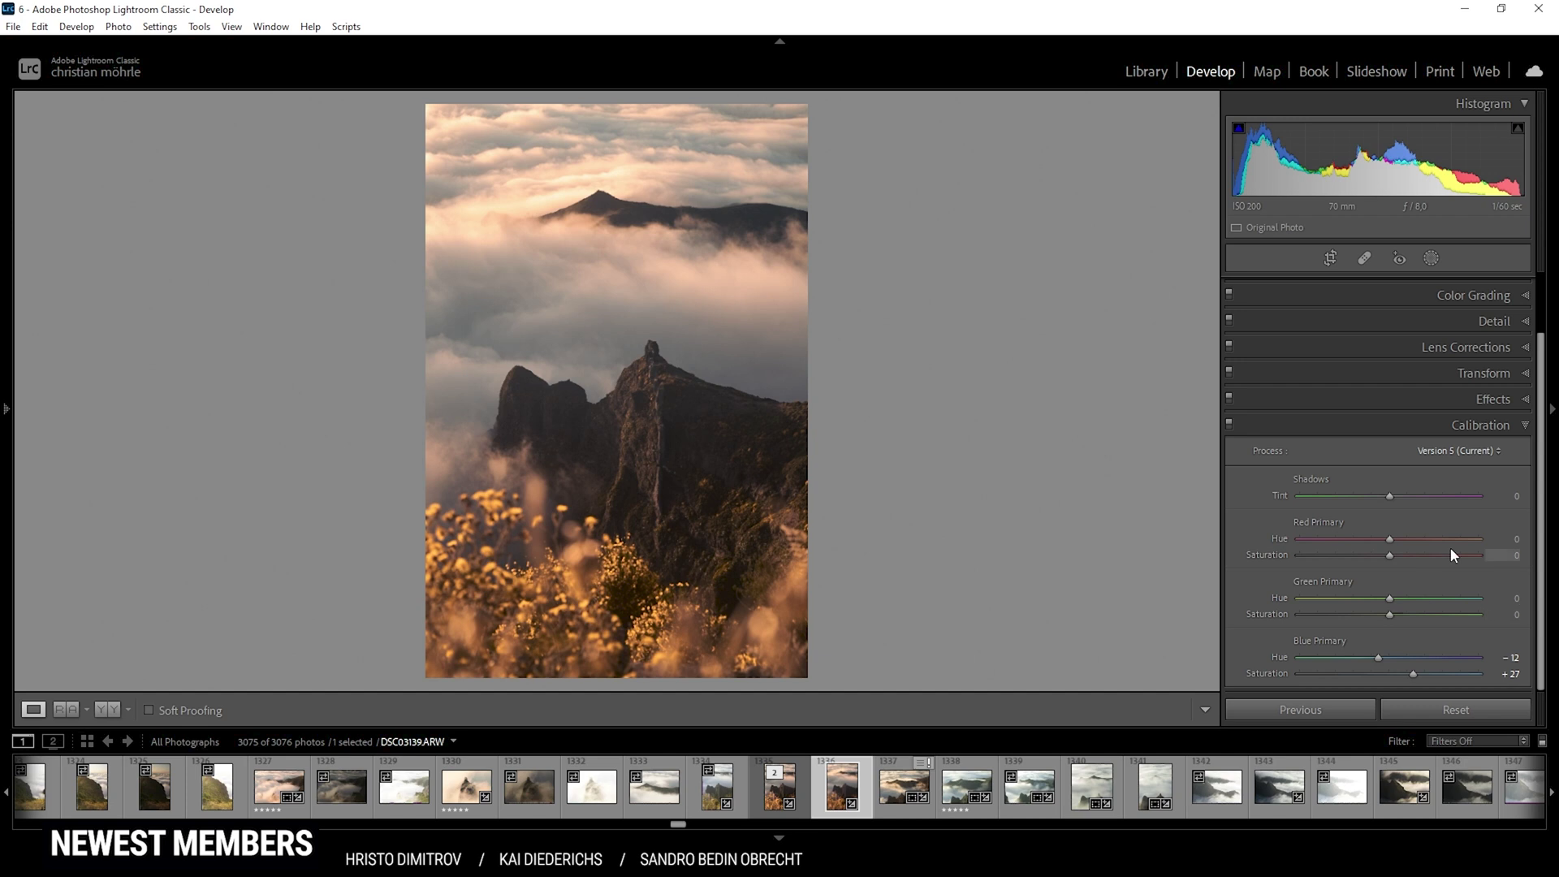
Step: In the Detail panel, set sharpening Radius 0.5, Detail 100, Masking 62, and Amount 88
left_click(1525, 426)
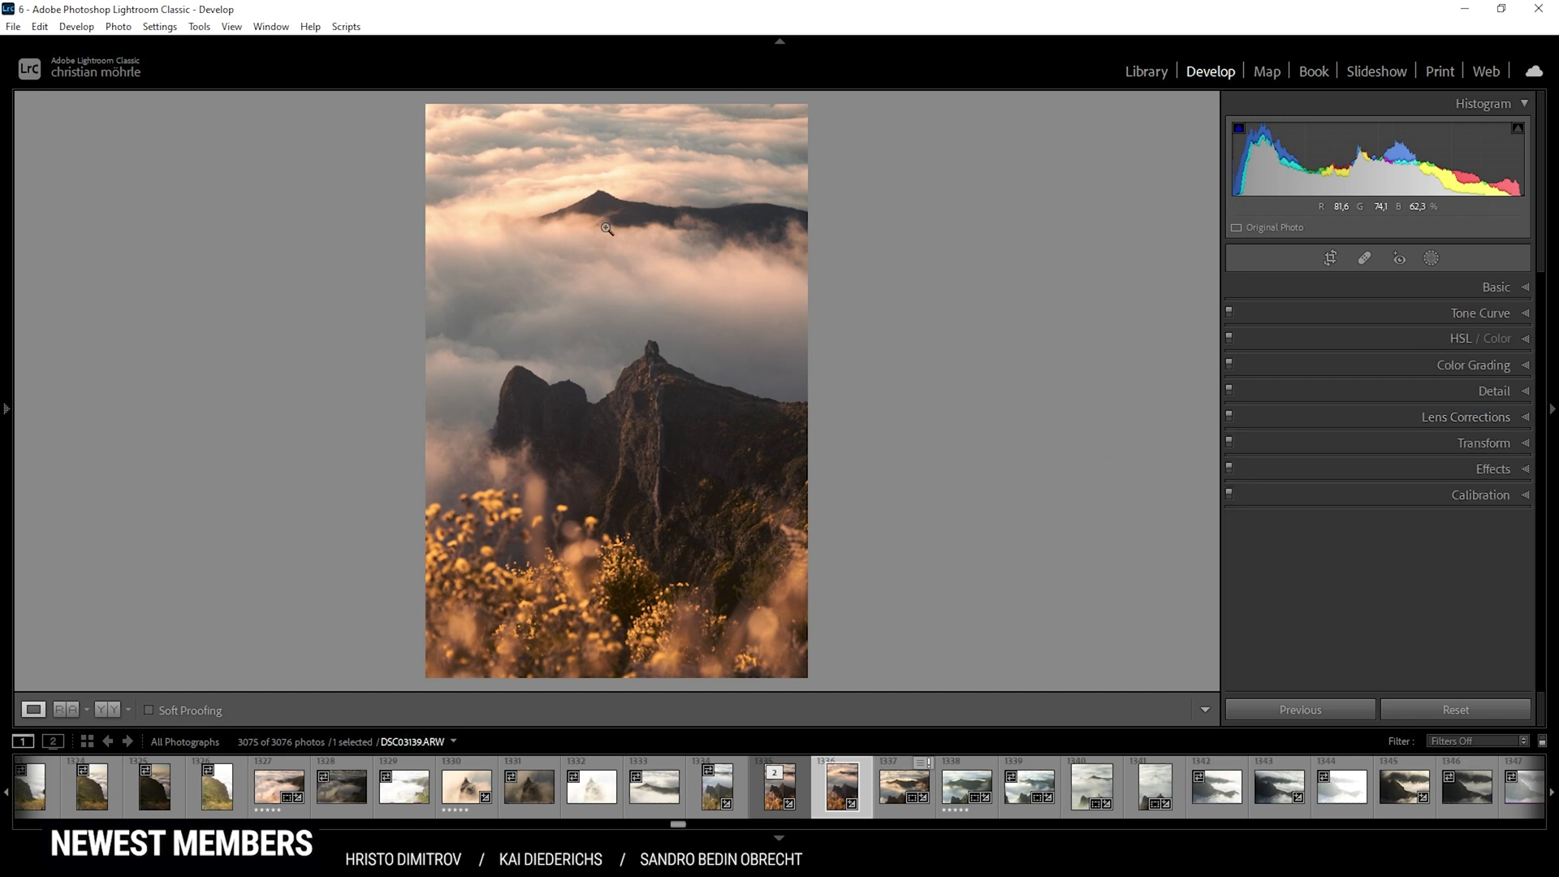
left_click(1456, 389)
scroll(1388, 568, "down", 1)
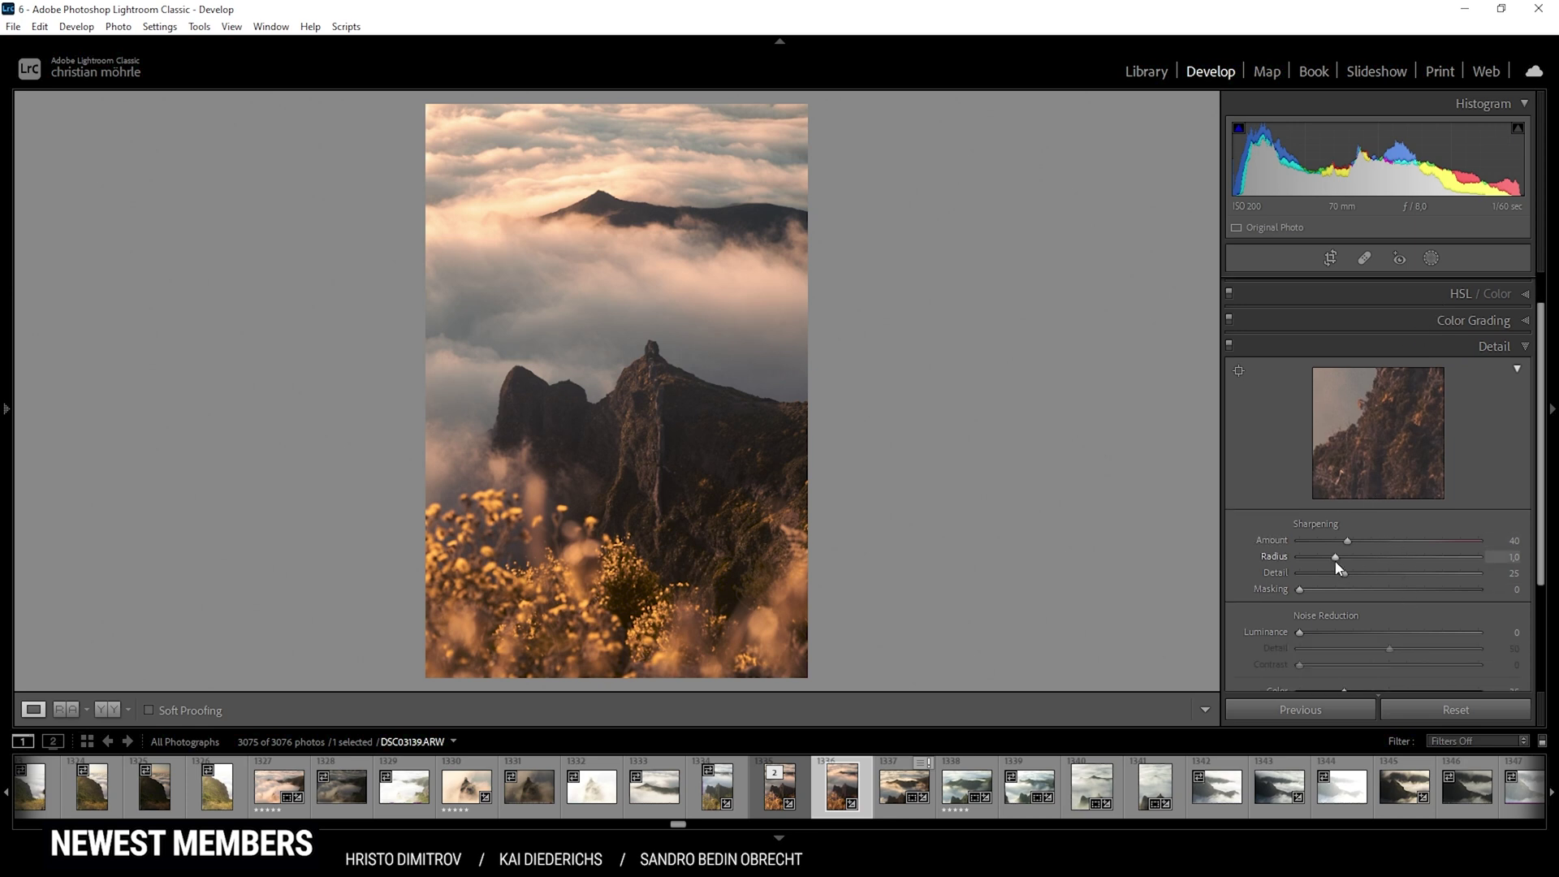
left_click_drag(1335, 561, 1255, 552)
left_click_drag(1343, 577, 1543, 576)
left_click_drag(1317, 591, 1409, 601)
left_click_drag(1346, 540, 1405, 552)
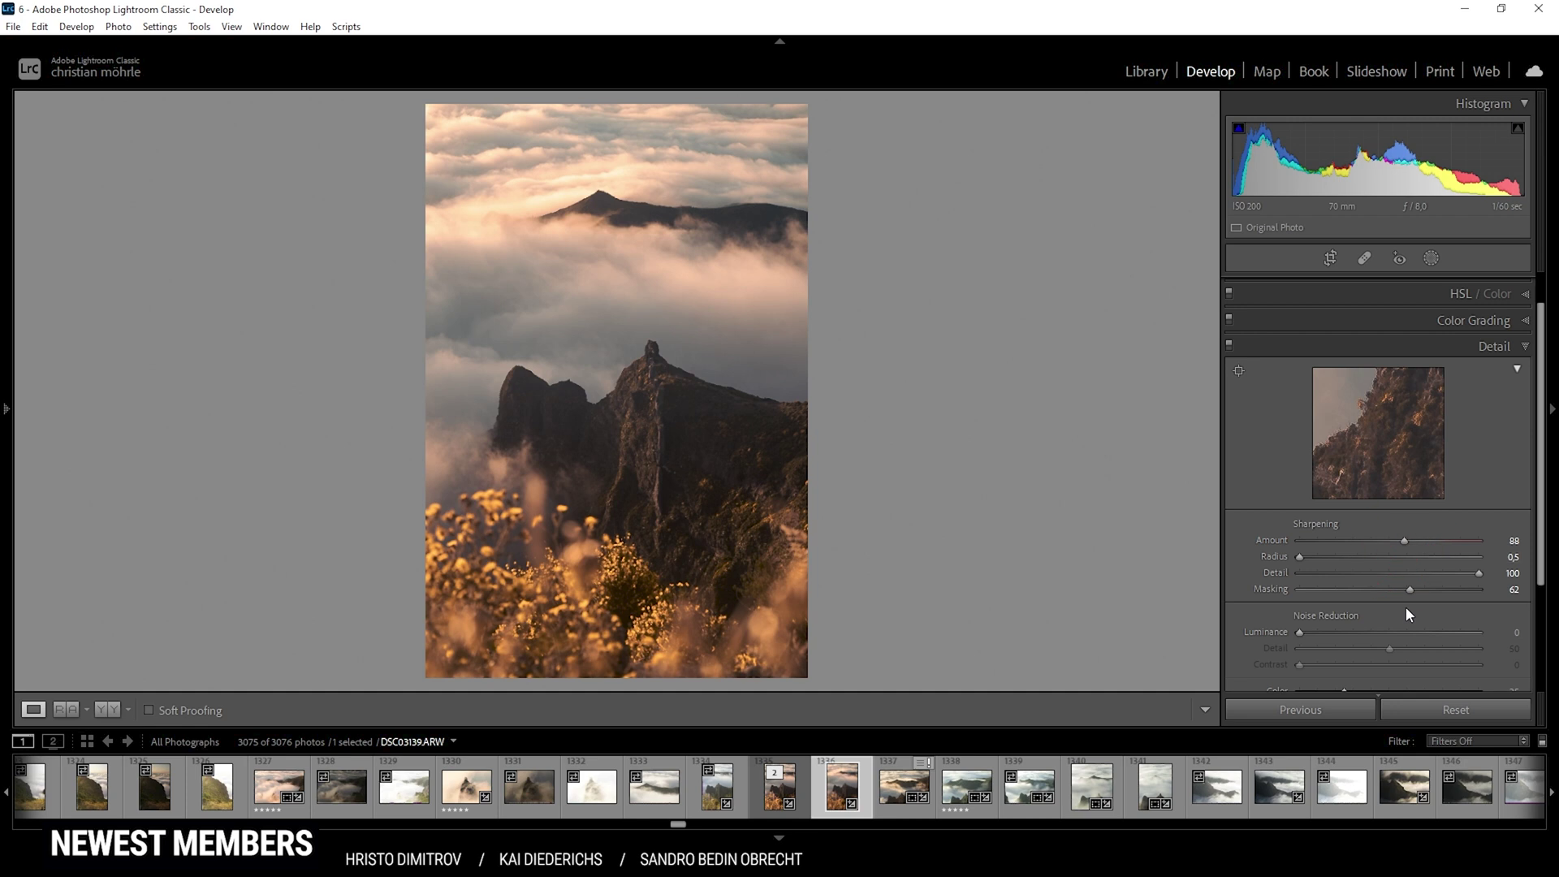